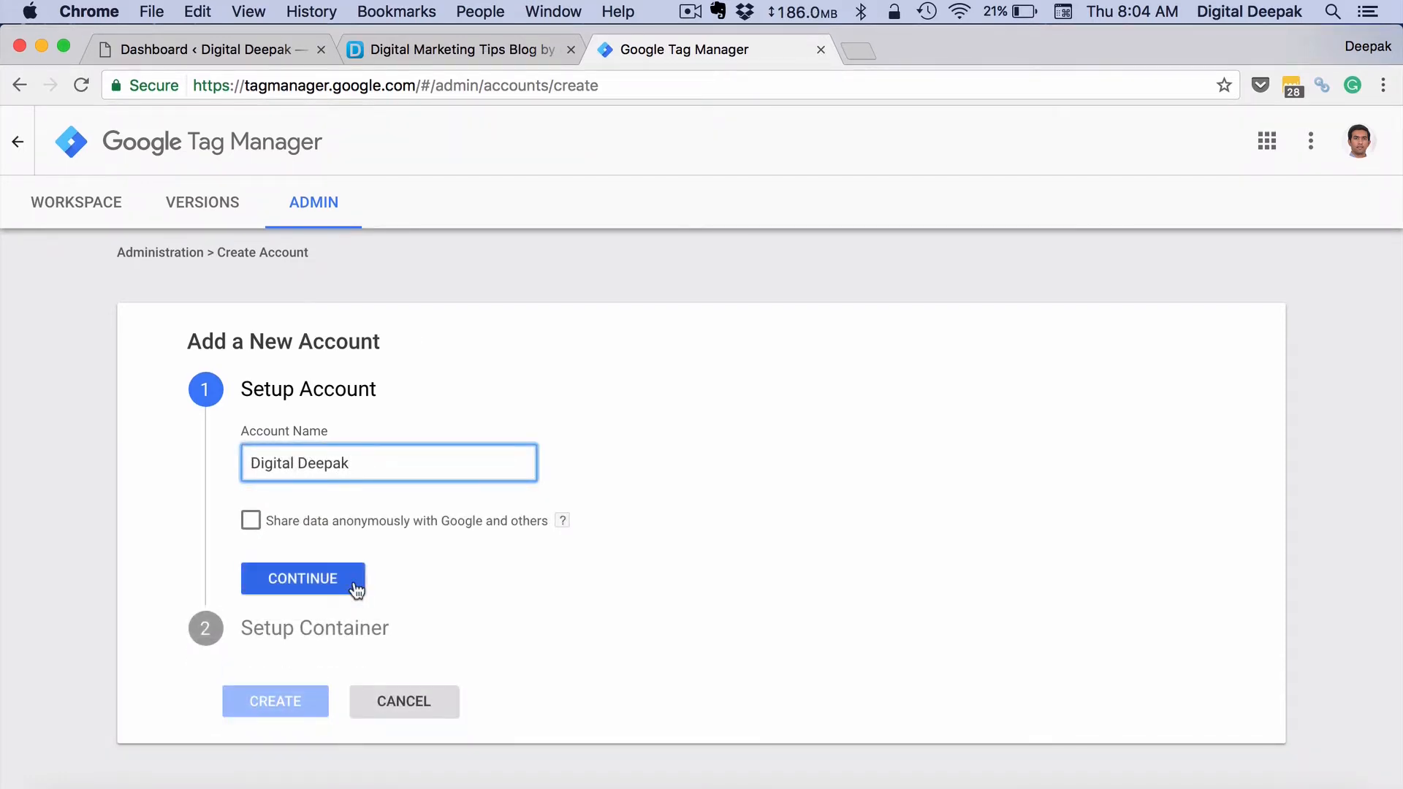
Create the account with a Web container named DD Container and accept the Terms of Service Agreement
{"action": "left_click", "coordinate": [356, 589]}
{"action": "type", "text": "DD Container"}
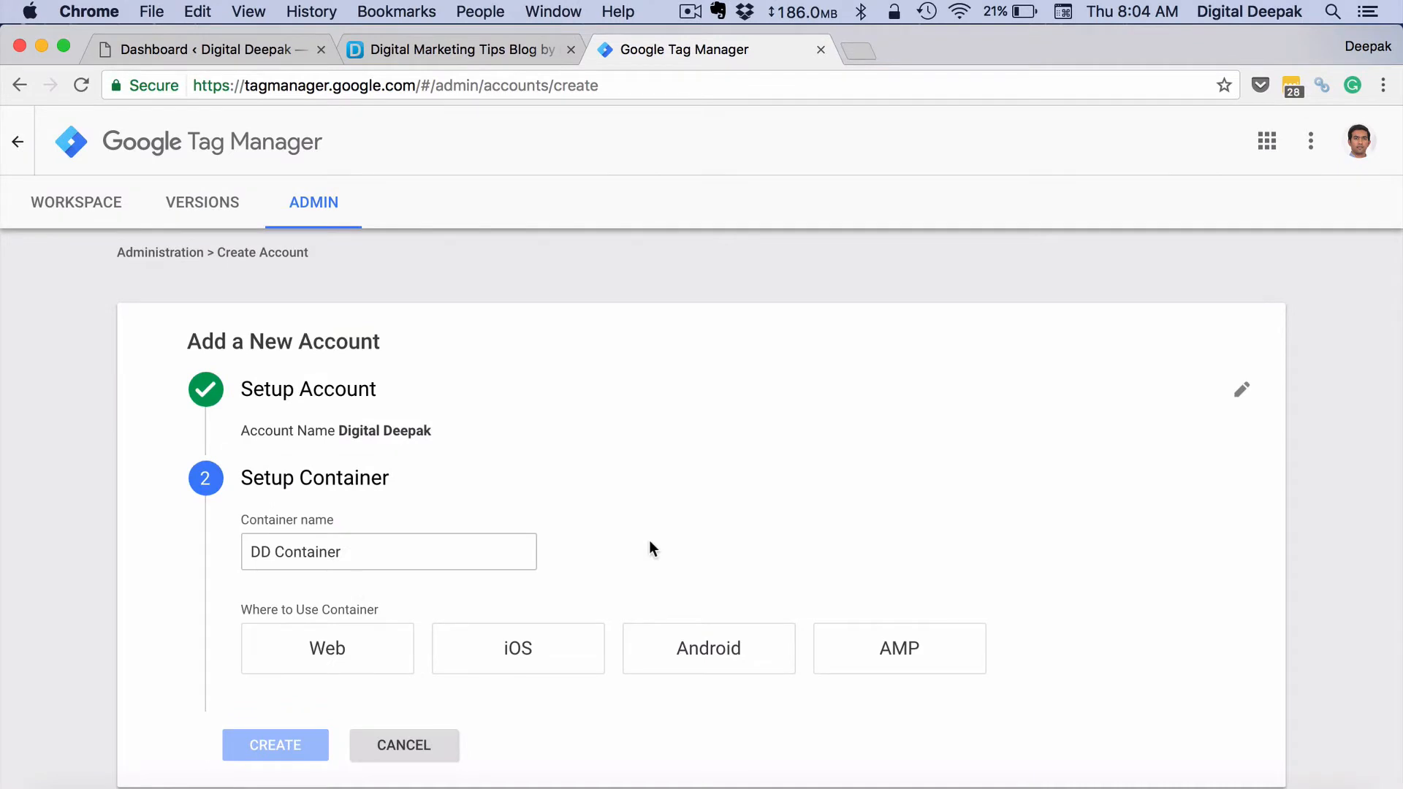
{"action": "left_click", "coordinate": [368, 643]}
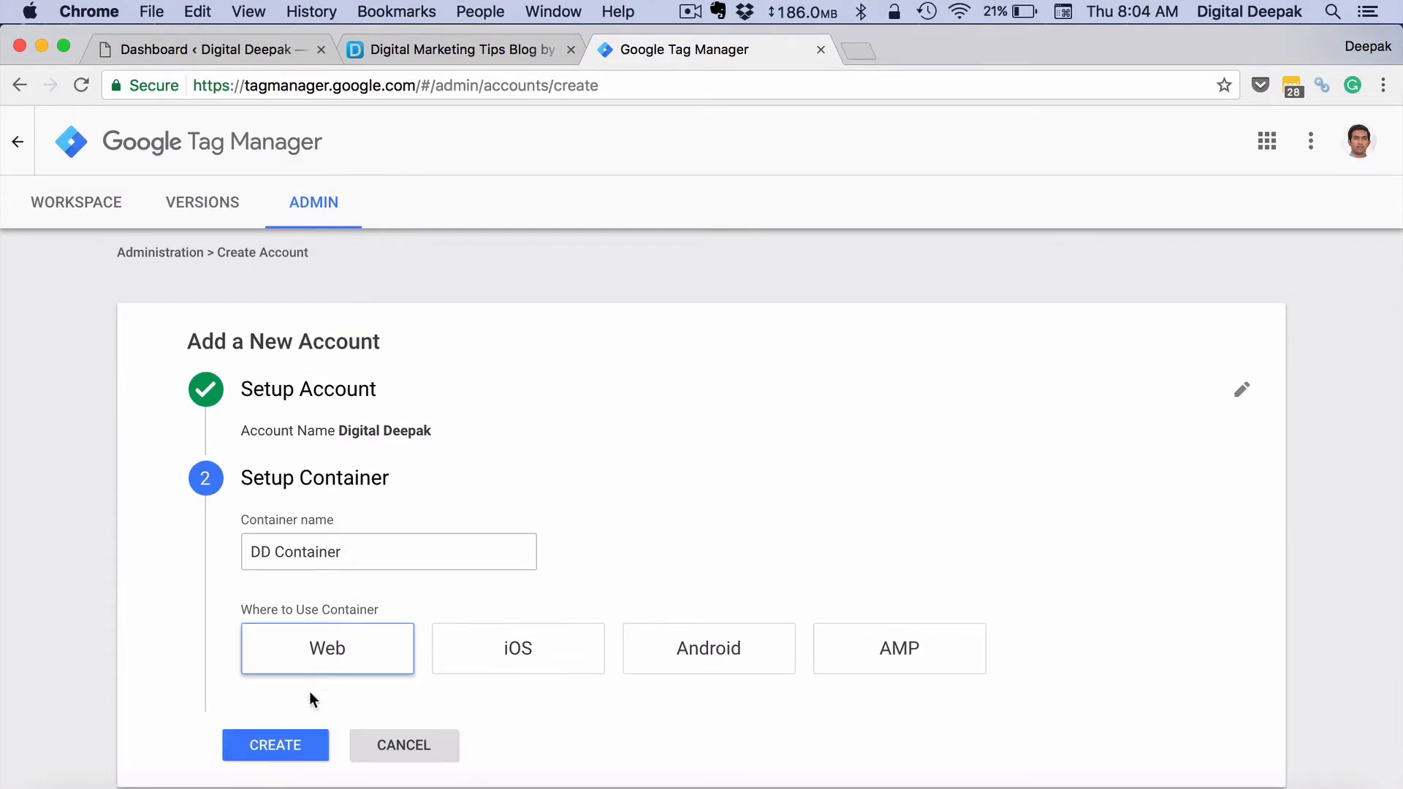
{"action": "left_click", "coordinate": [284, 747]}
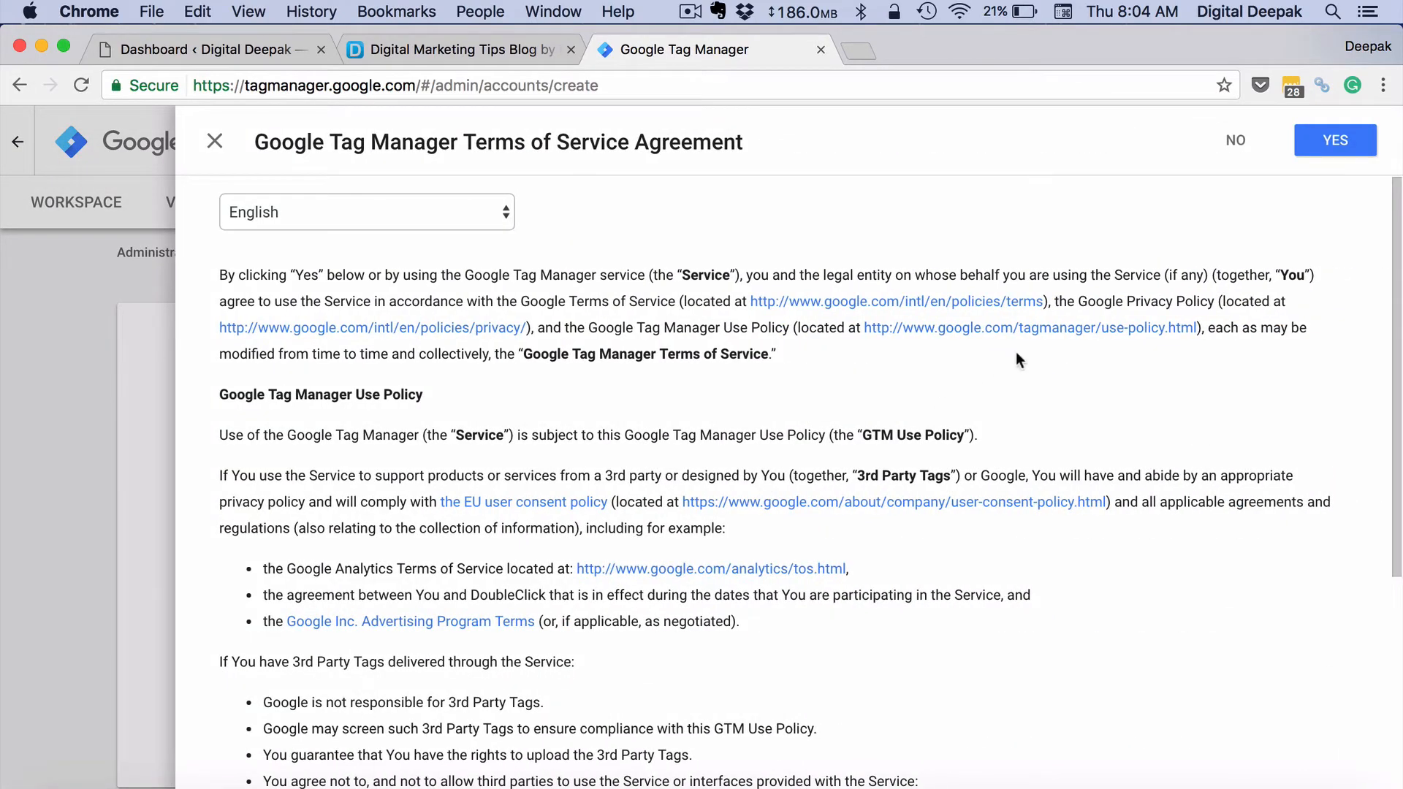
{"action": "left_click", "coordinate": [1320, 157]}
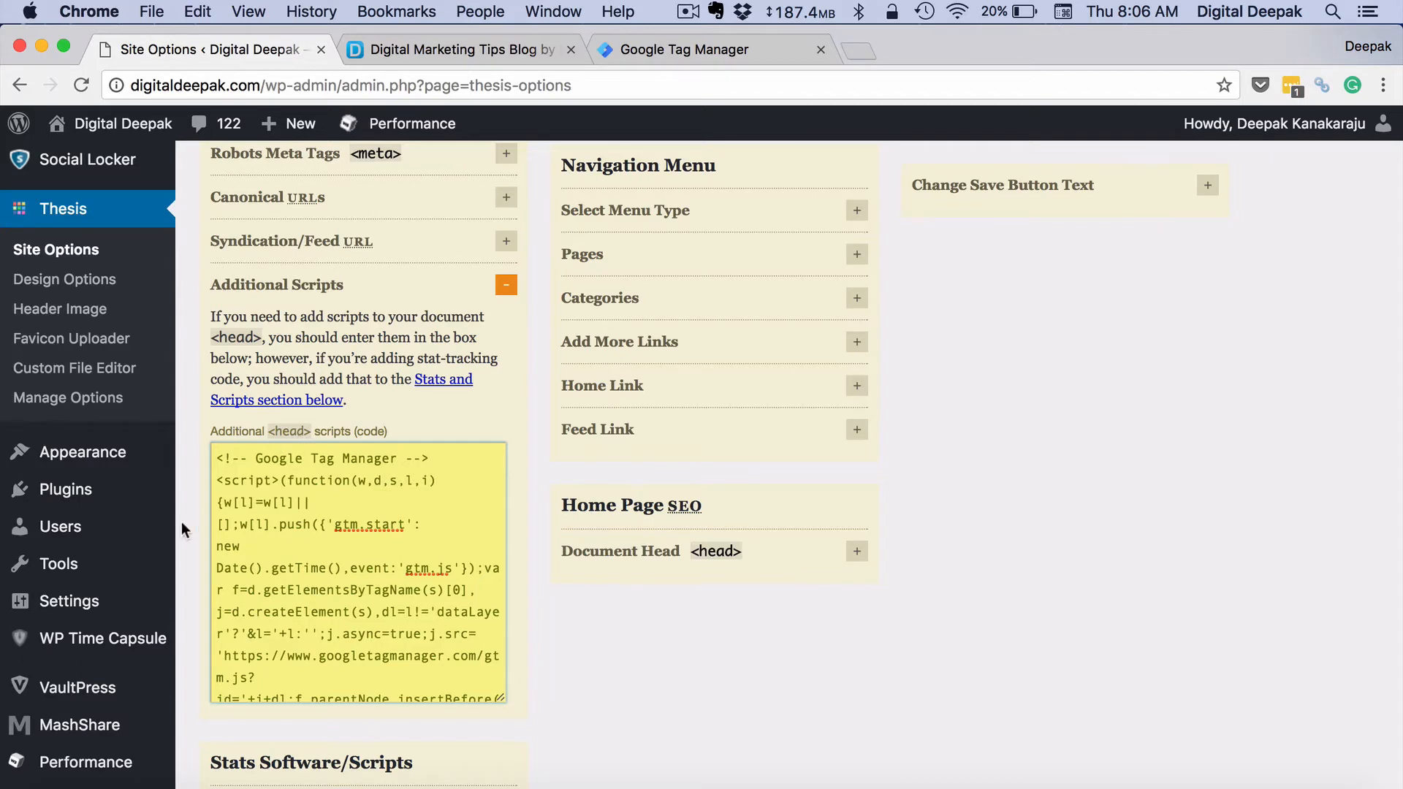
Expand Stat and Tracking Scripts in the WordPress Thesis site options and review the script sections
{"action": "scroll", "coordinate": [181, 522], "scroll_direction": "down", "scroll_amount": 3}
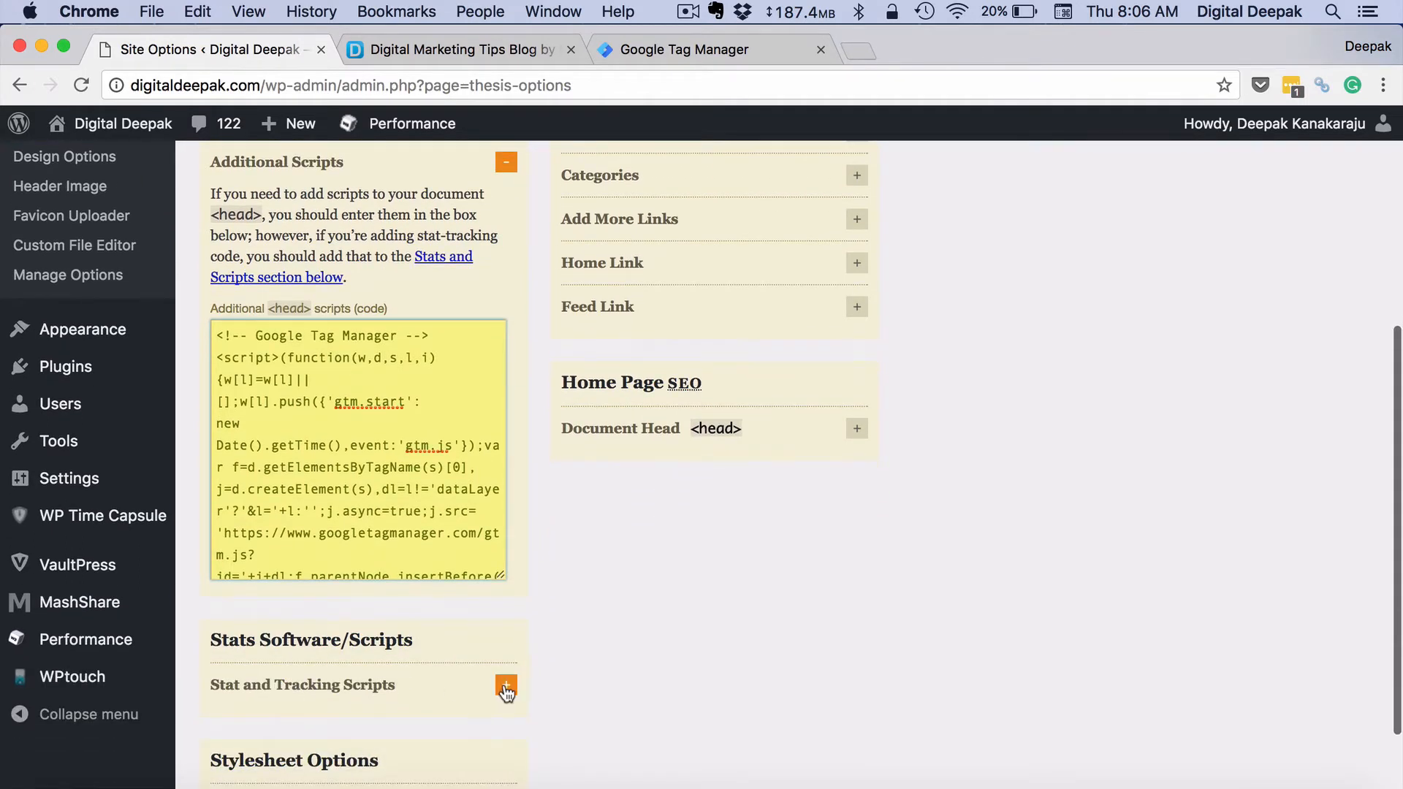
{"action": "left_click", "coordinate": [506, 685]}
{"action": "scroll", "coordinate": [540, 607], "scroll_direction": "down", "scroll_amount": 4}
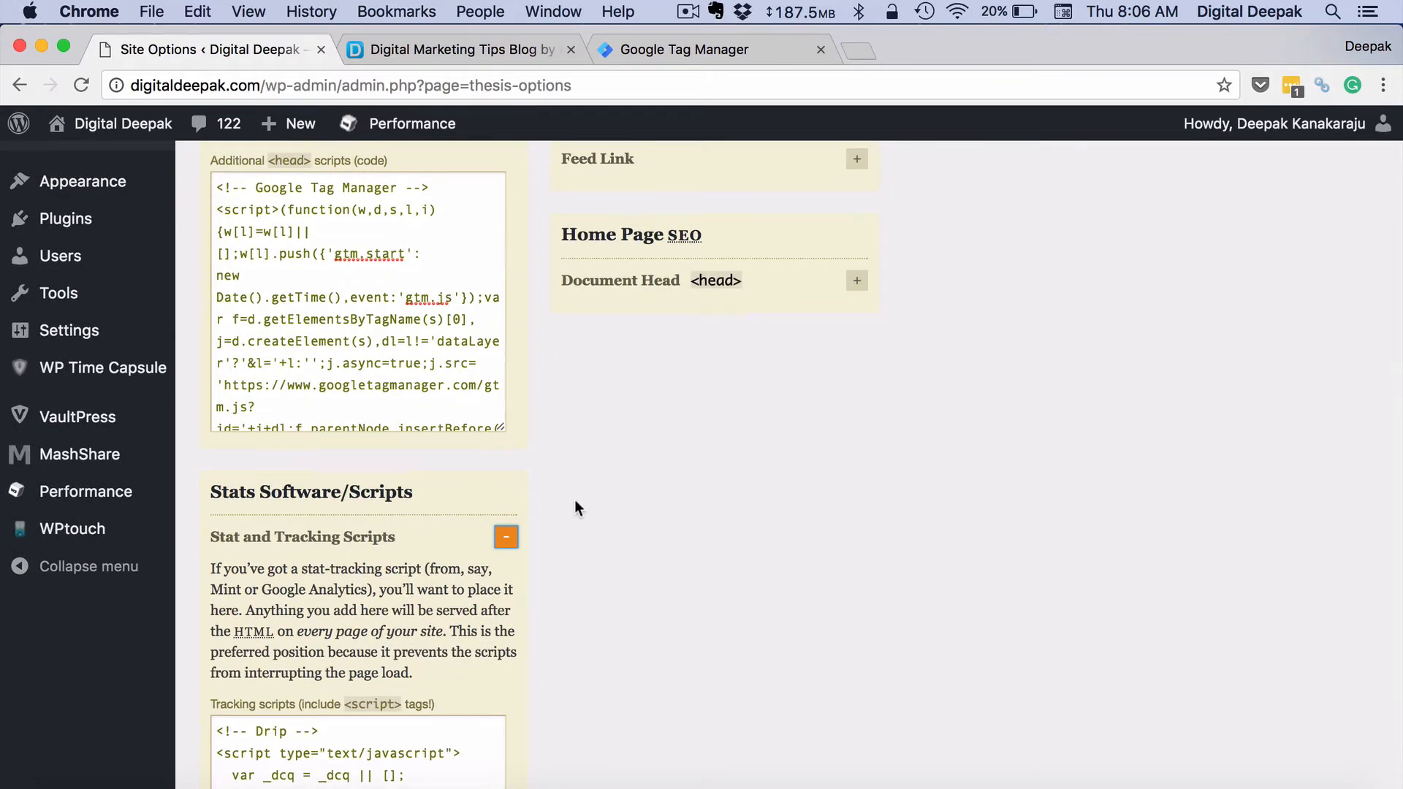
{"action": "scroll", "coordinate": [575, 498], "scroll_direction": "up", "scroll_amount": 5}
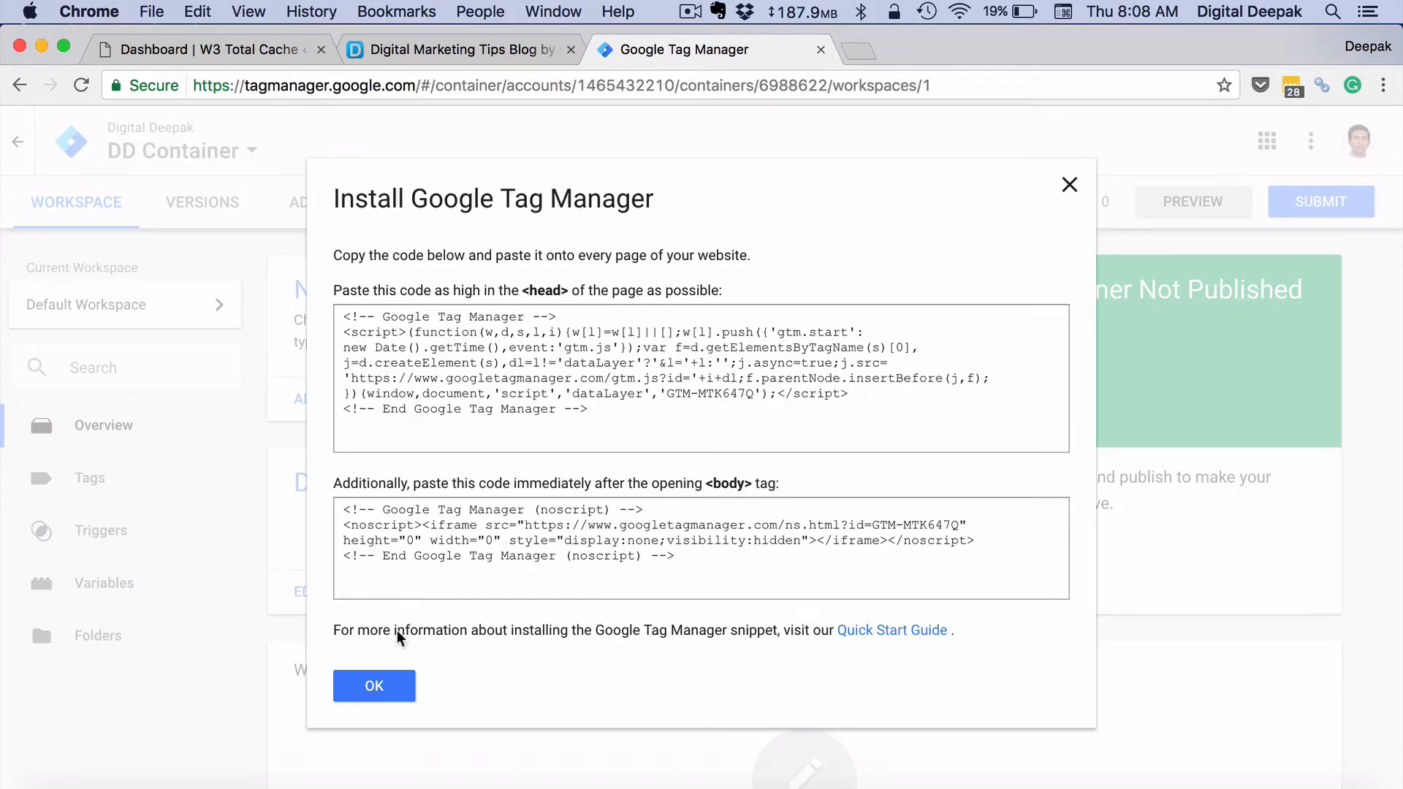
Back in Google Tag Manager, dismiss the installation snippets and start a new tag of type Universal Analytics
{"action": "left_click", "coordinate": [375, 688]}
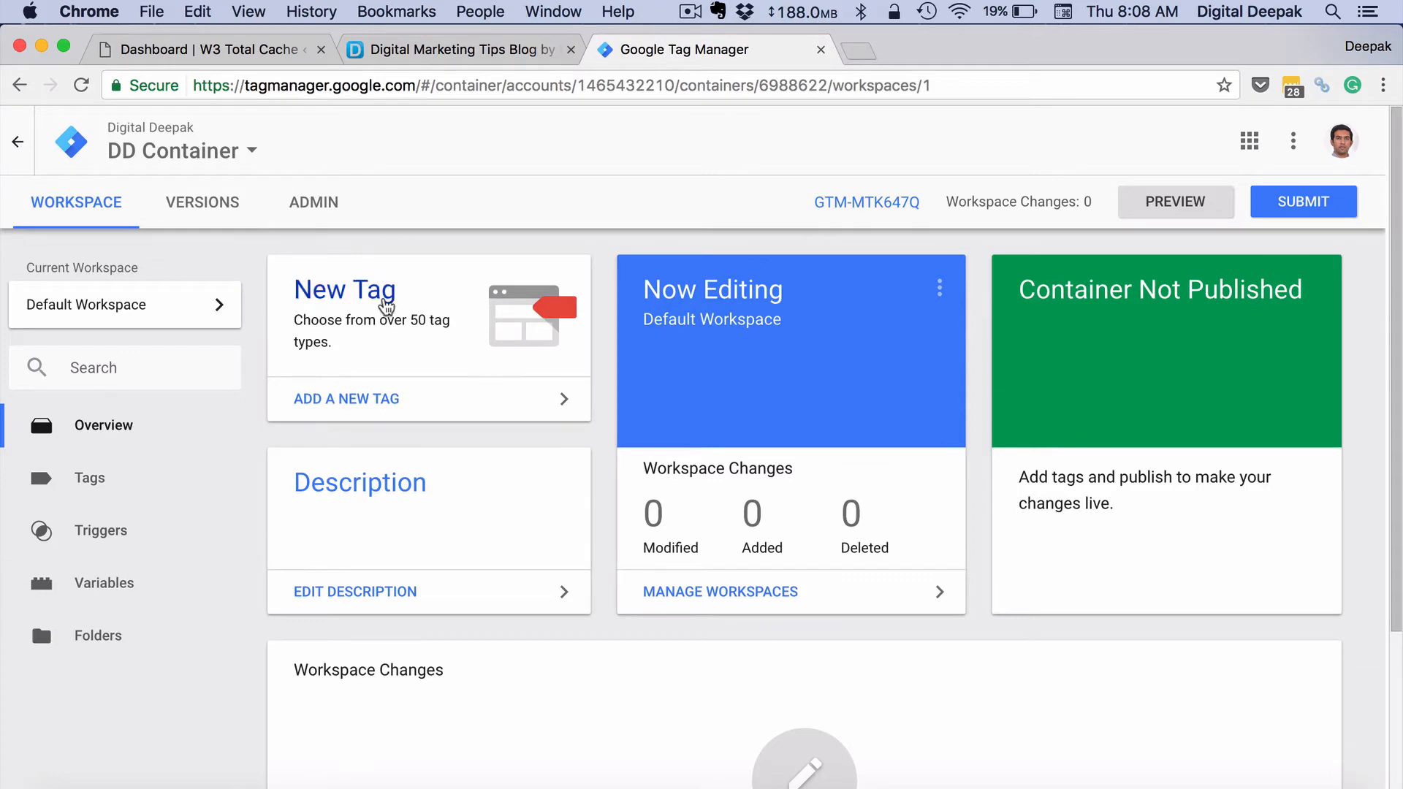
{"action": "left_click", "coordinate": [386, 304]}
{"action": "left_click", "coordinate": [383, 299]}
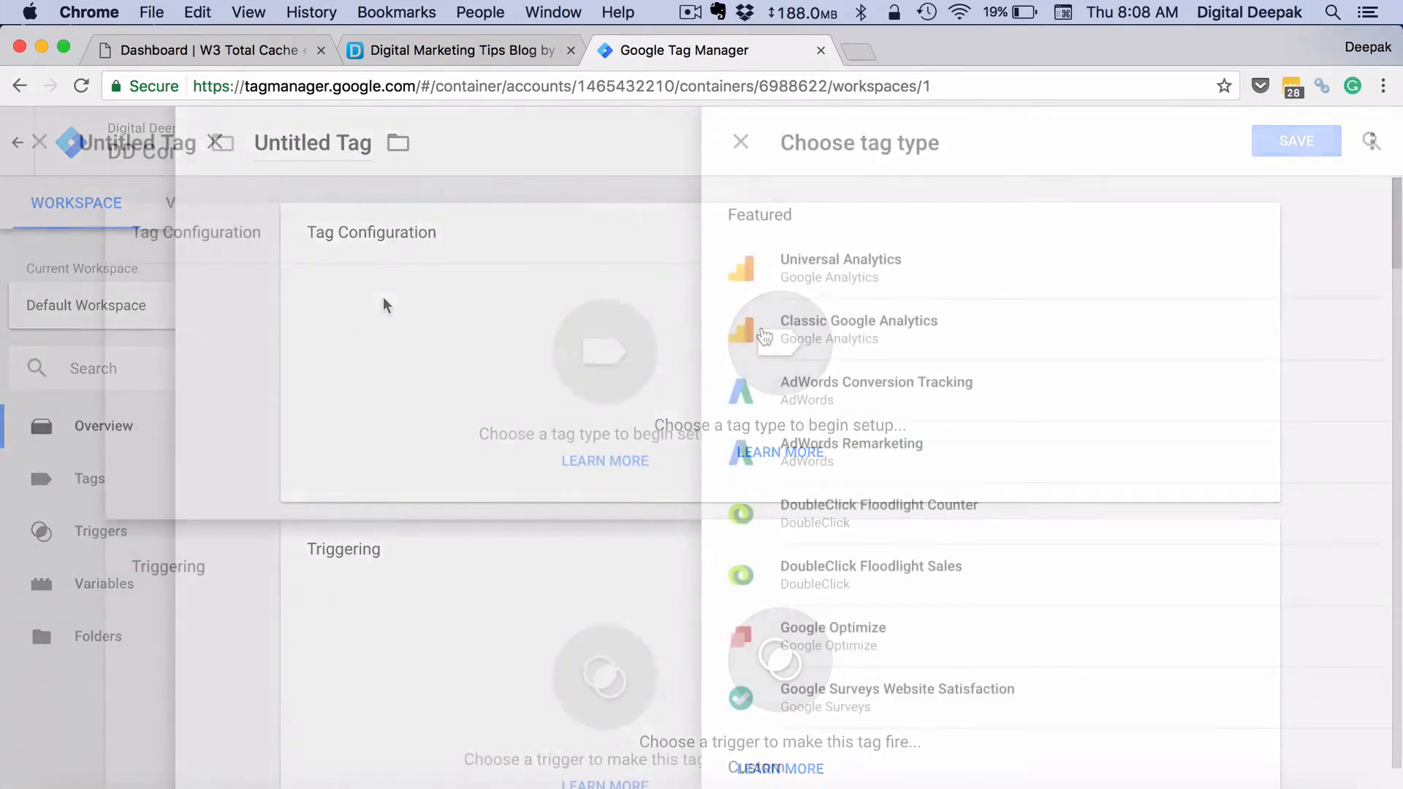
{"action": "left_click", "coordinate": [813, 276]}
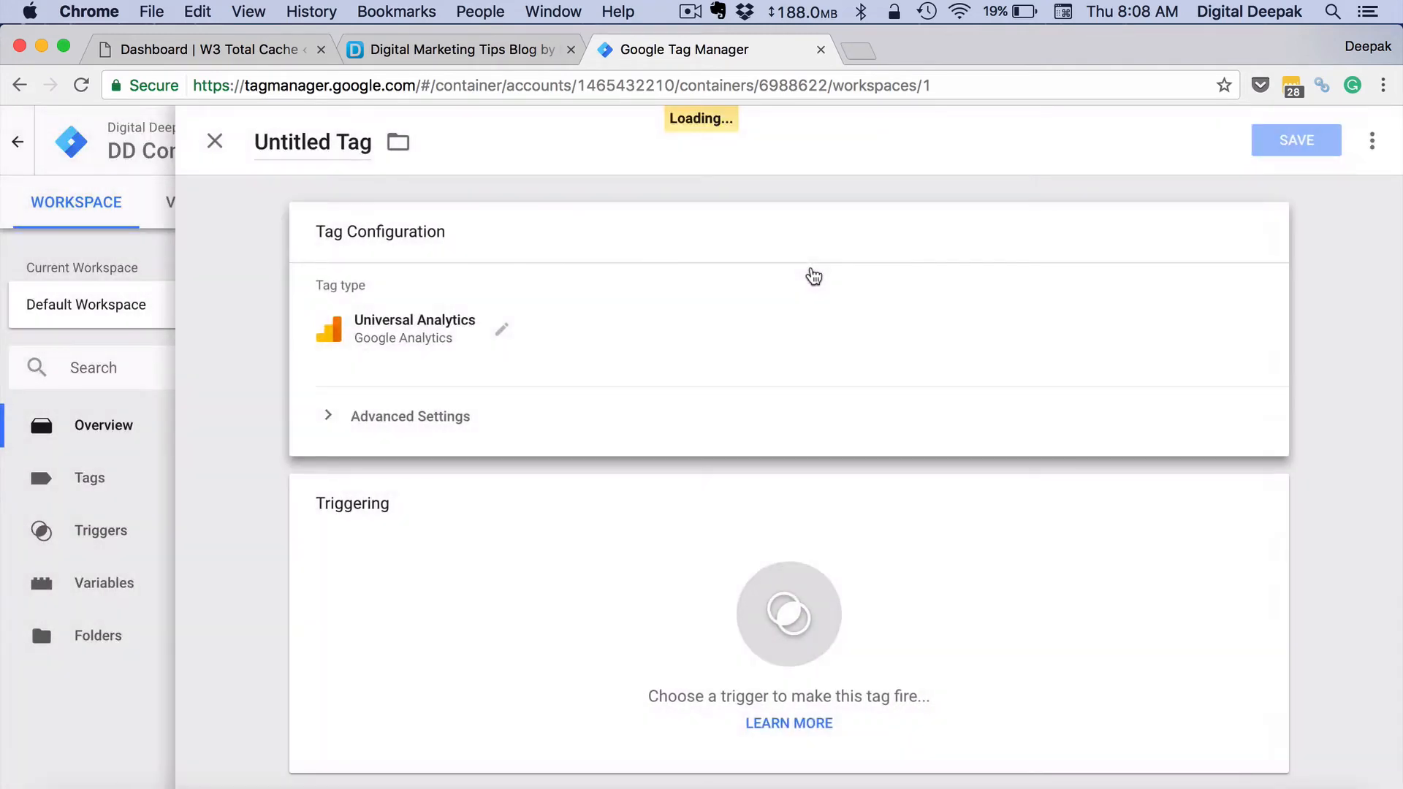
Start a new Google Analytics Settings variable for the Universal Analytics tag, ready for its tracking ID
{"action": "scroll", "coordinate": [673, 391], "scroll_direction": "down", "scroll_amount": 3}
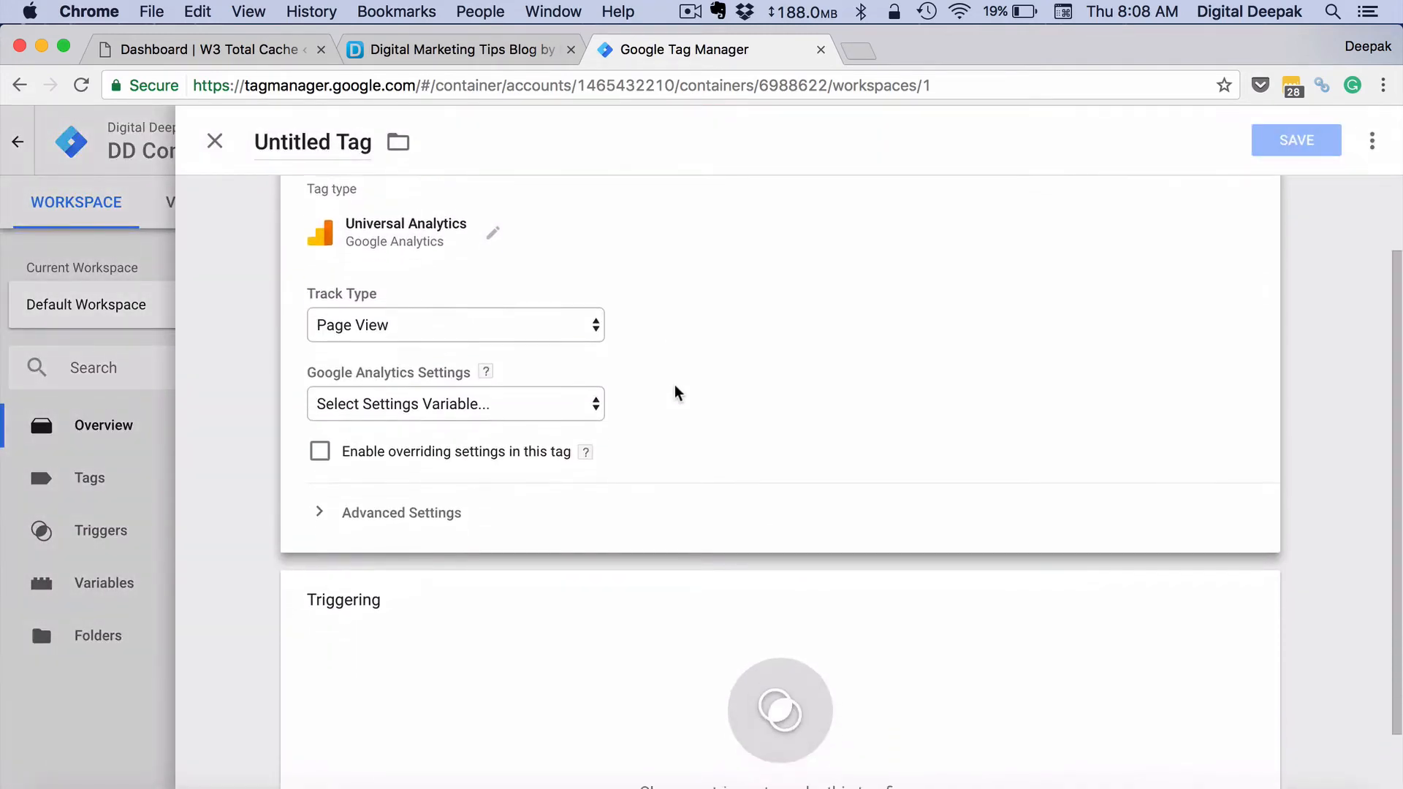
{"action": "left_click", "coordinate": [564, 394]}
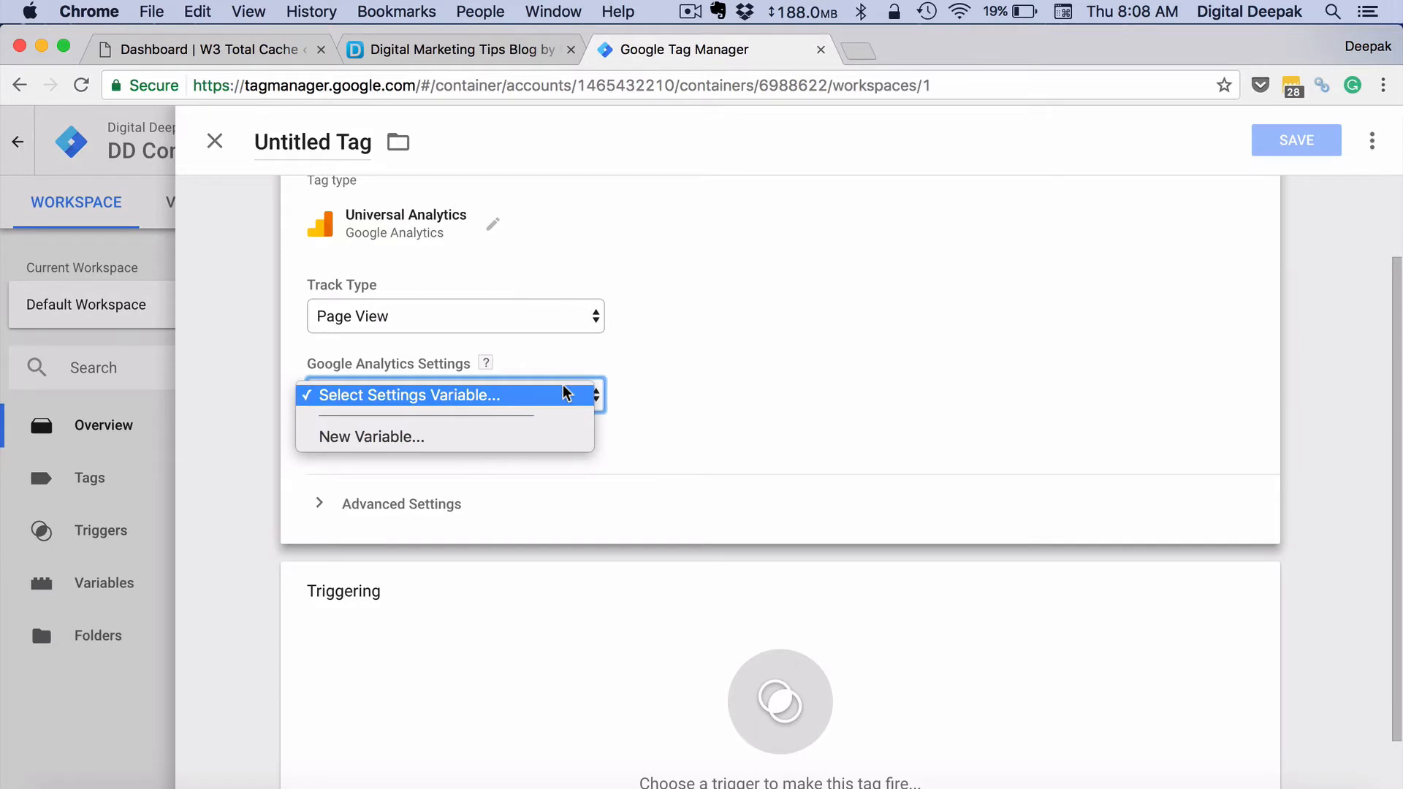
{"action": "left_click", "coordinate": [552, 436]}
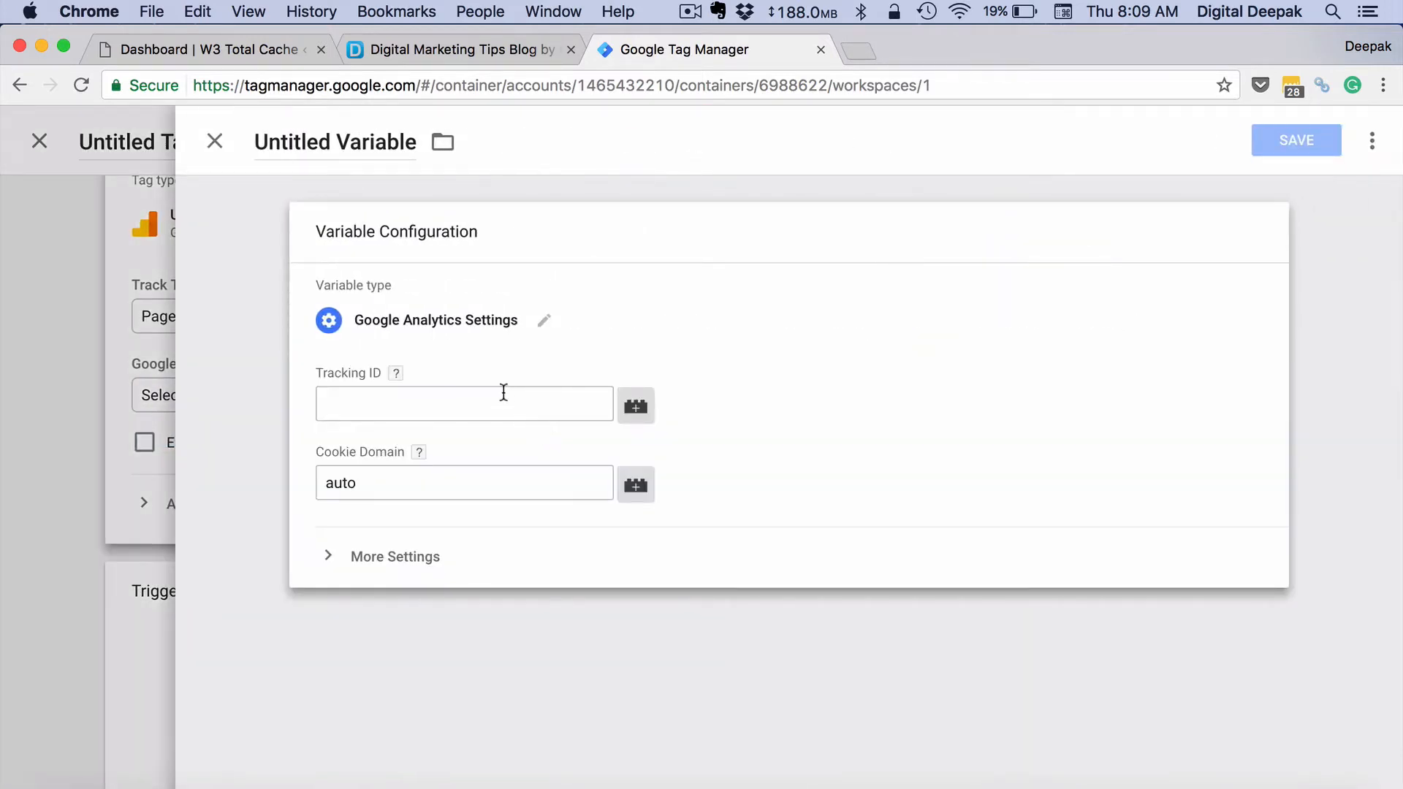
{"action": "left_click", "coordinate": [504, 393]}
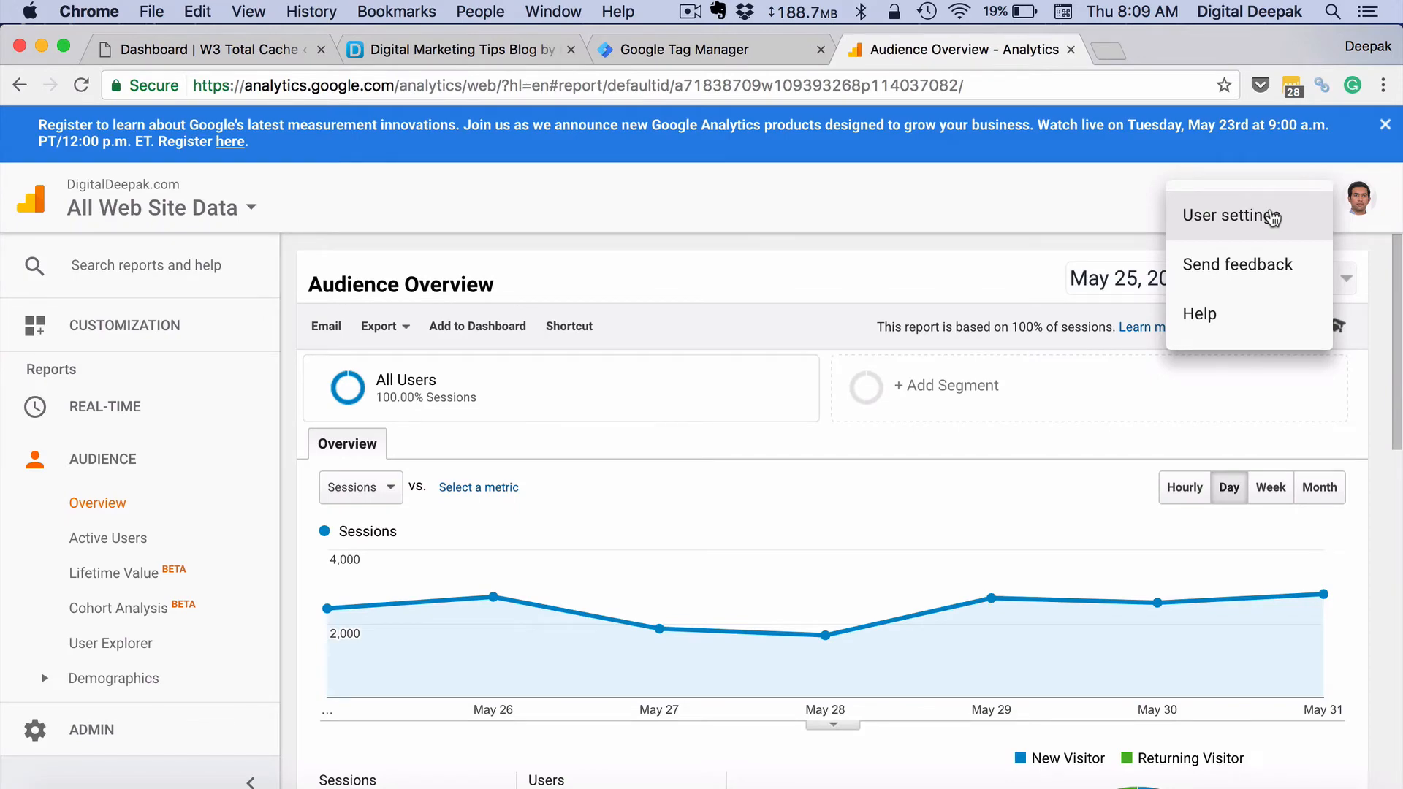
In Google Analytics, copy the tracking ID from the DigitalDeepak.com property settings in the administration area
{"action": "left_click", "coordinate": [1273, 217]}
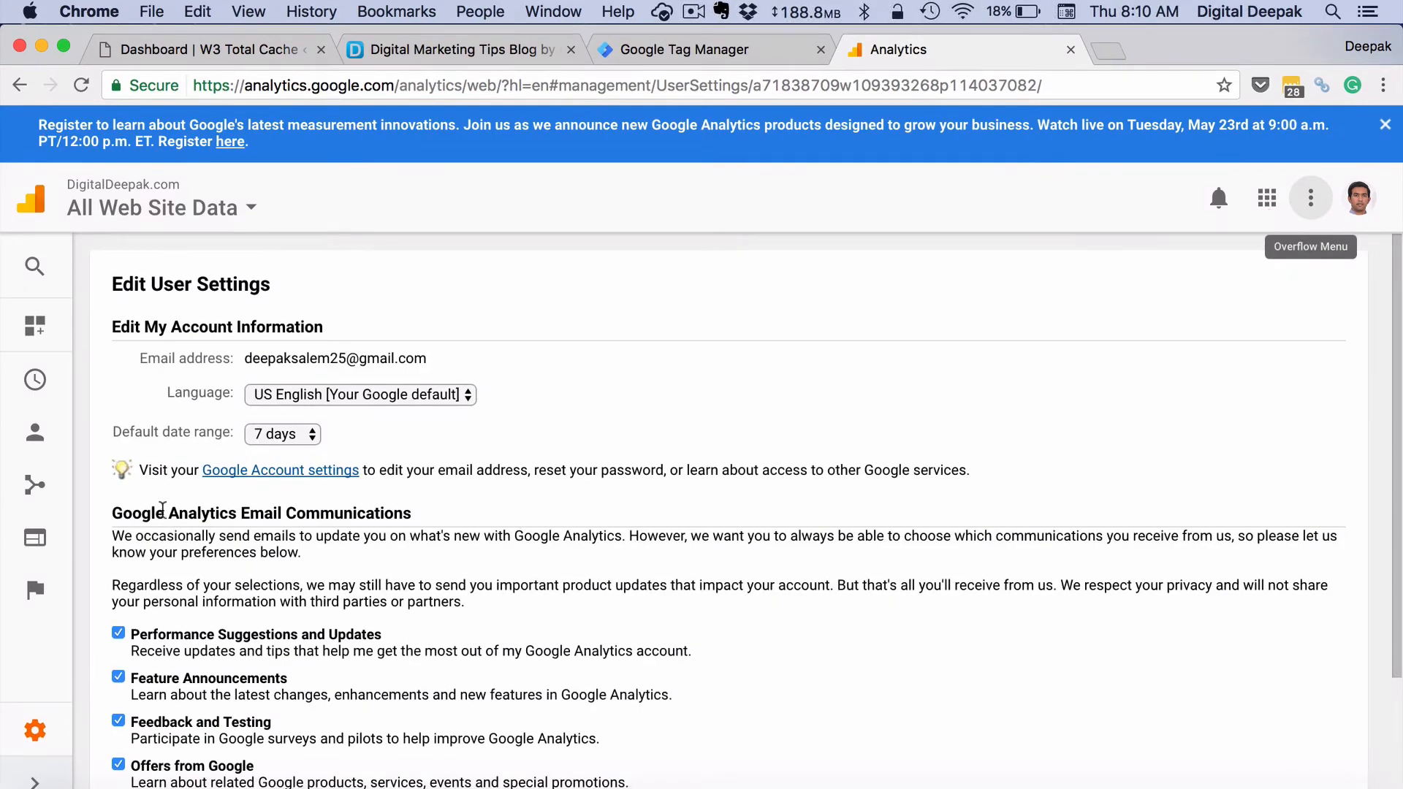
{"action": "left_click", "coordinate": [36, 733]}
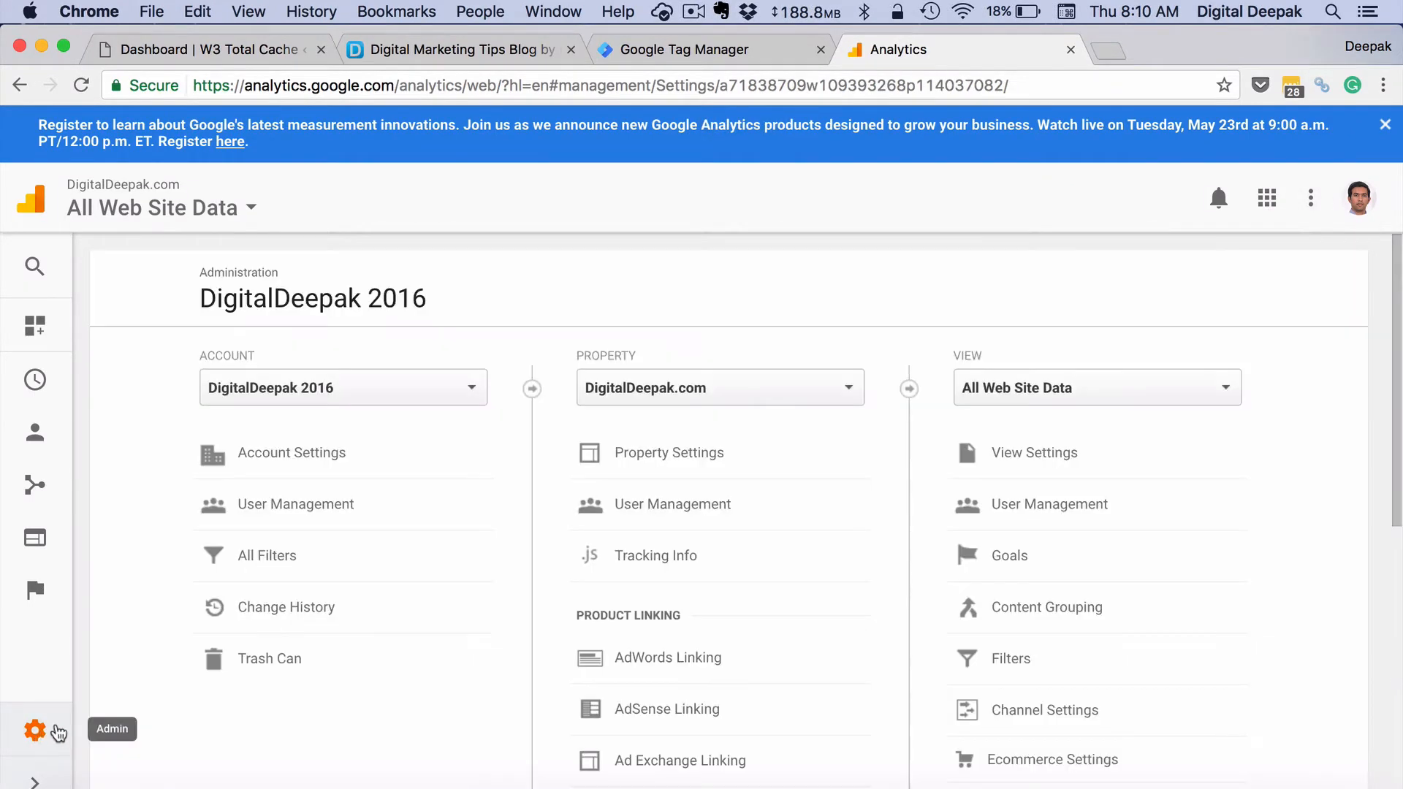
{"action": "left_click", "coordinate": [642, 475]}
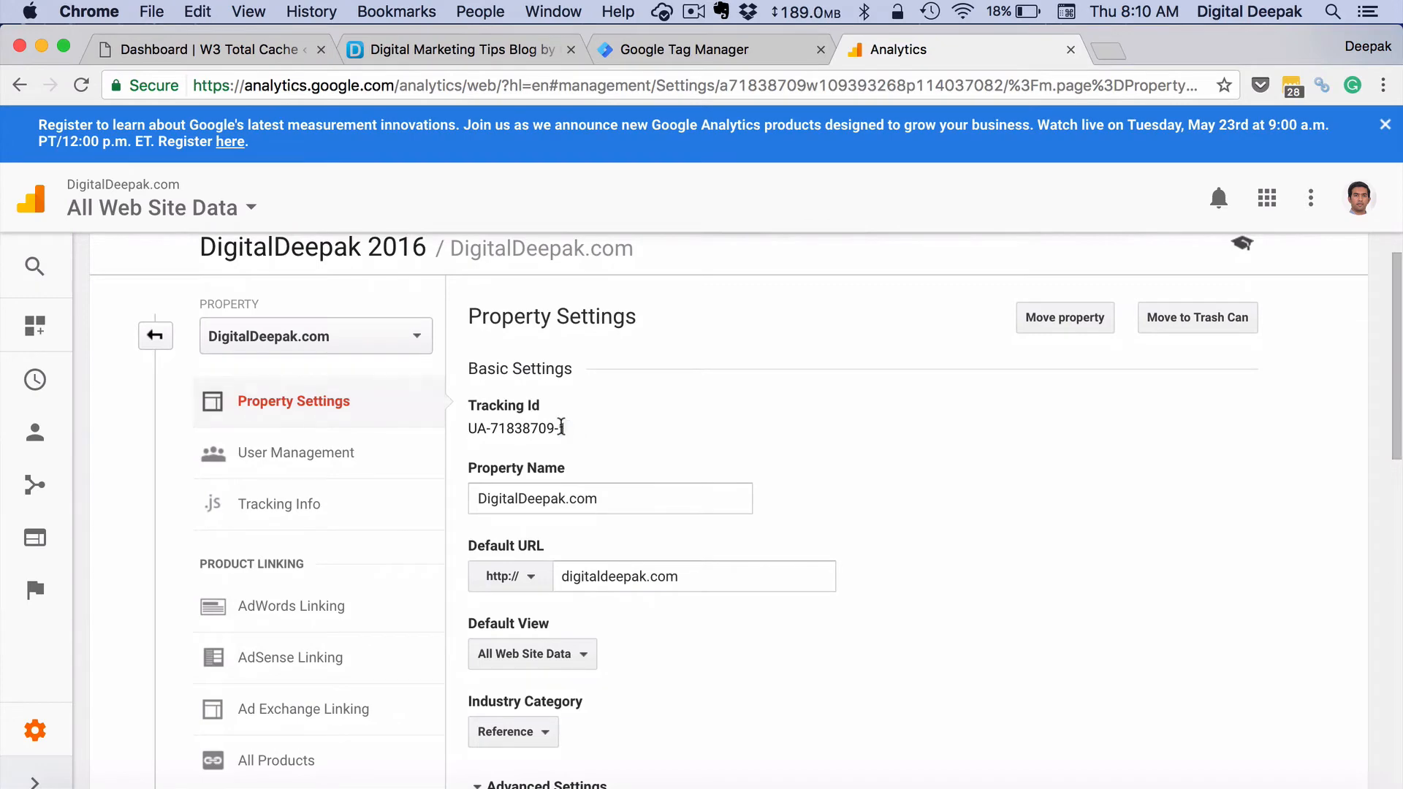
{"action": "left_click_drag", "start_coordinate": [573, 427], "coordinate": [469, 423]}
{"action": "key", "text": "super+c"}
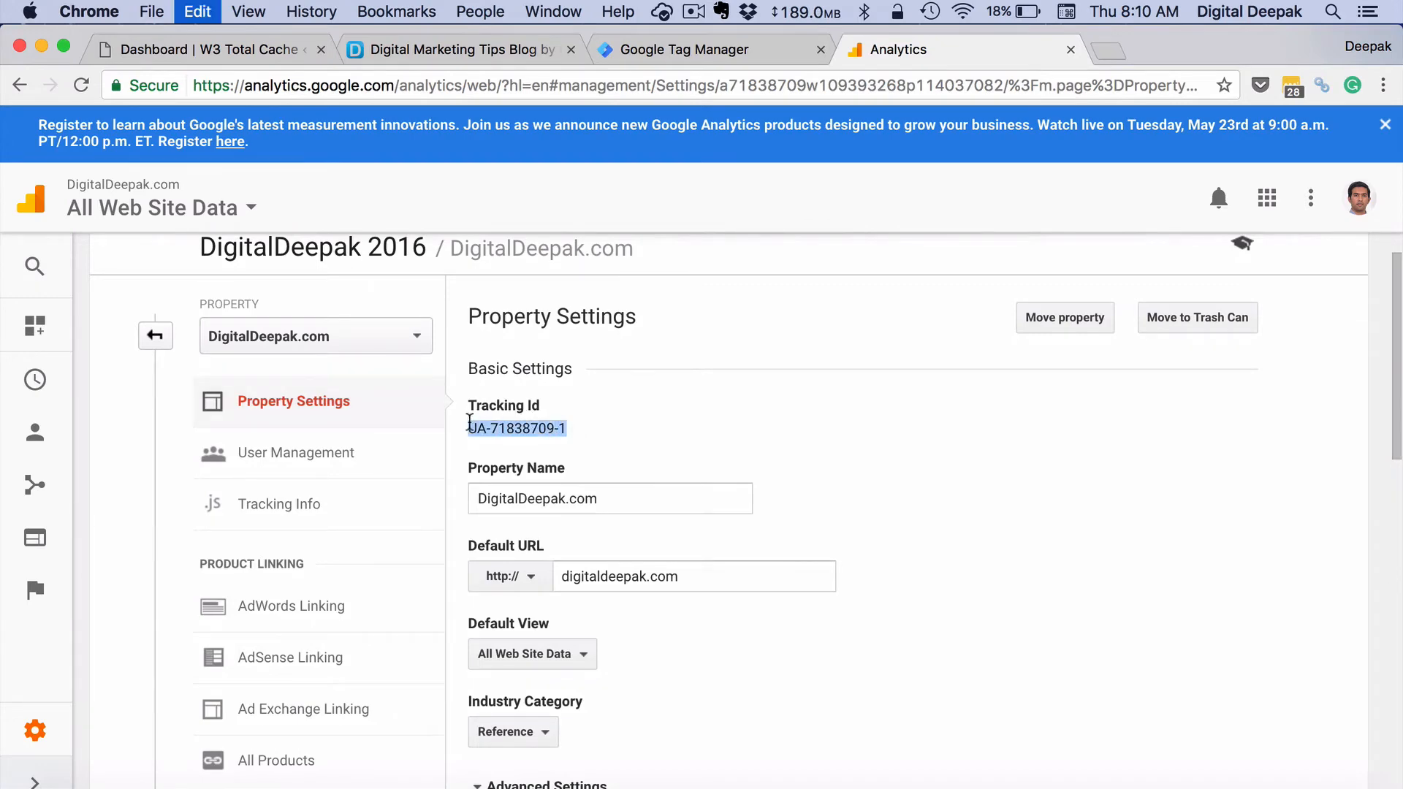
Back in Google Tag Manager, paste the tracking ID into the new variable and save it as Google Analytics Settings
{"action": "left_click", "coordinate": [721, 56]}
{"action": "key", "text": "super+v"}
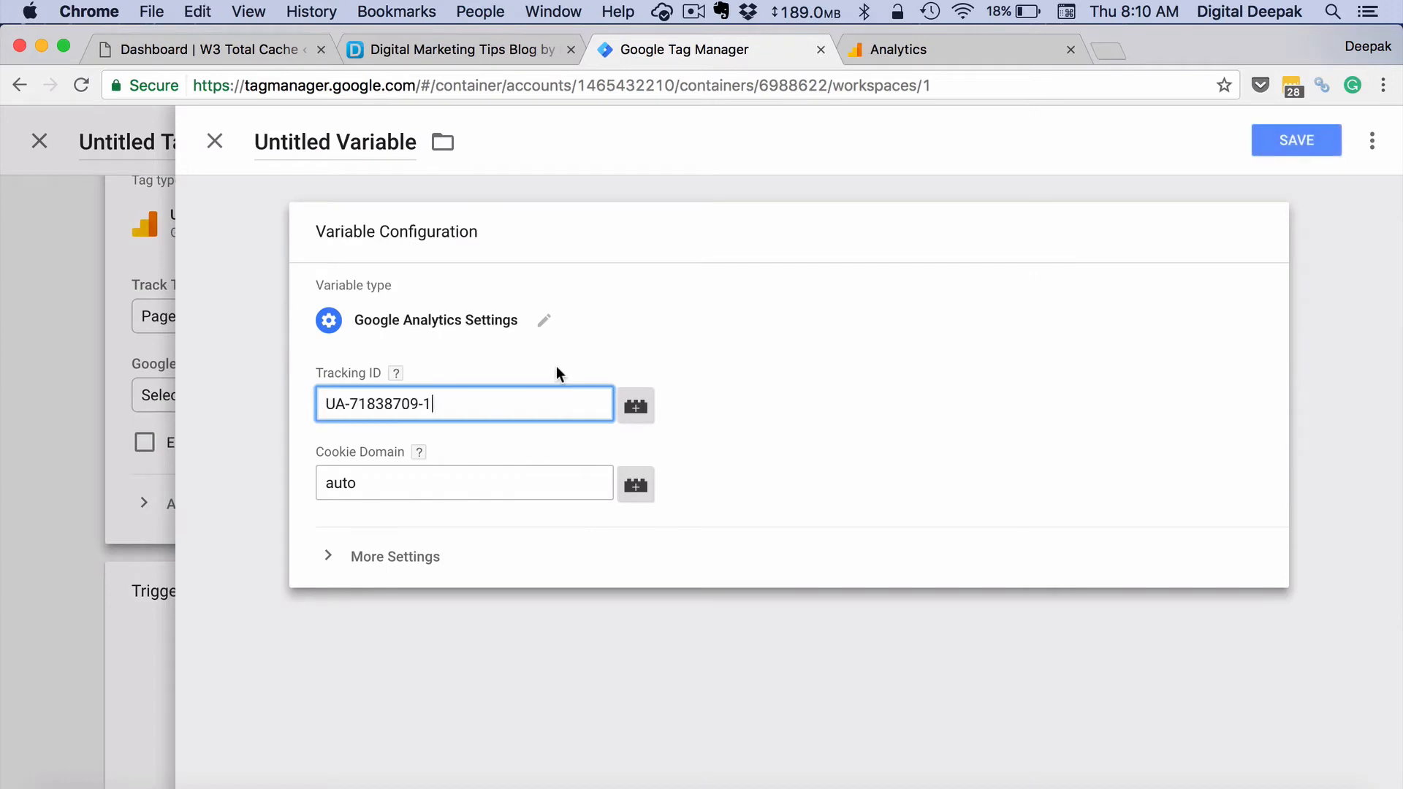
{"action": "left_click", "coordinate": [431, 571]}
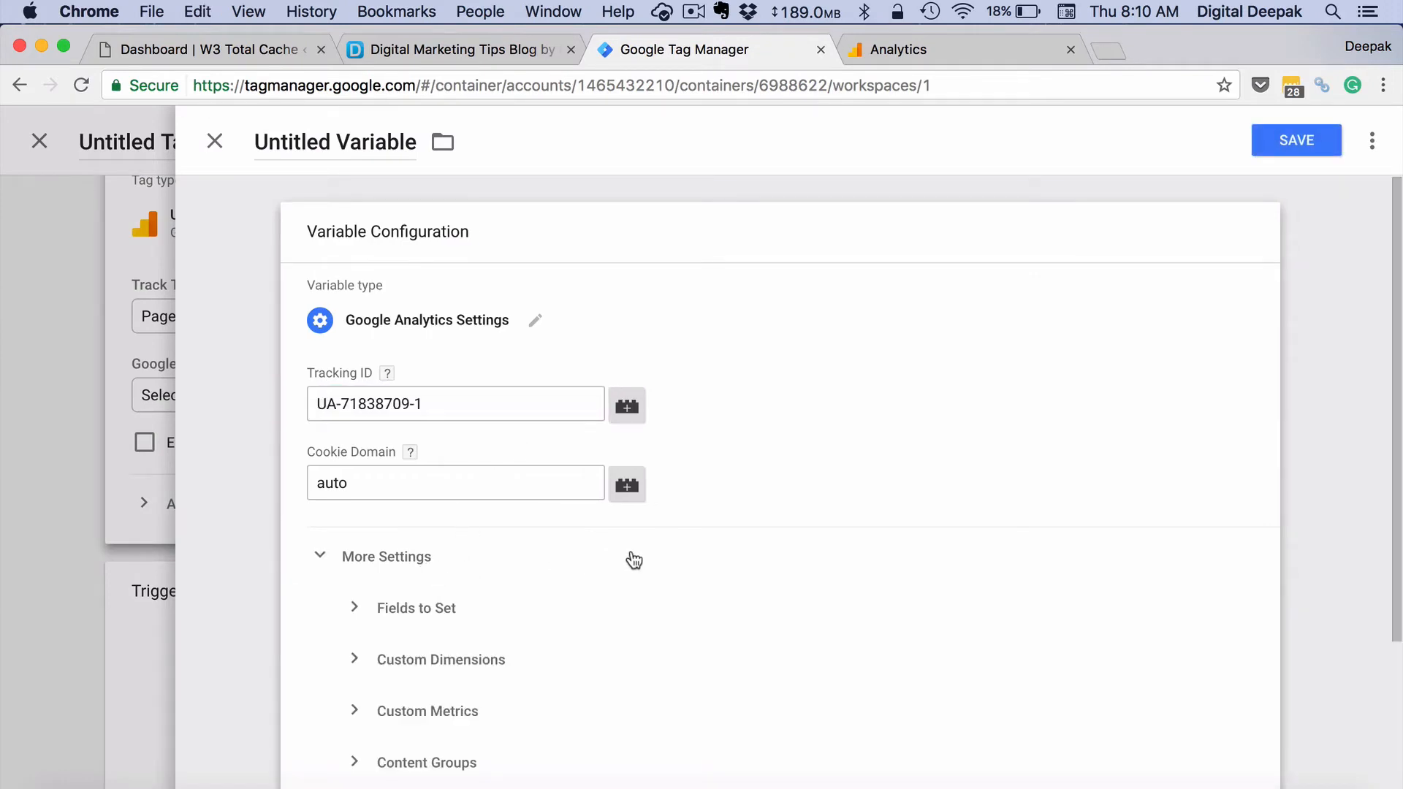
{"action": "scroll", "coordinate": [633, 559], "scroll_direction": "down", "scroll_amount": 3}
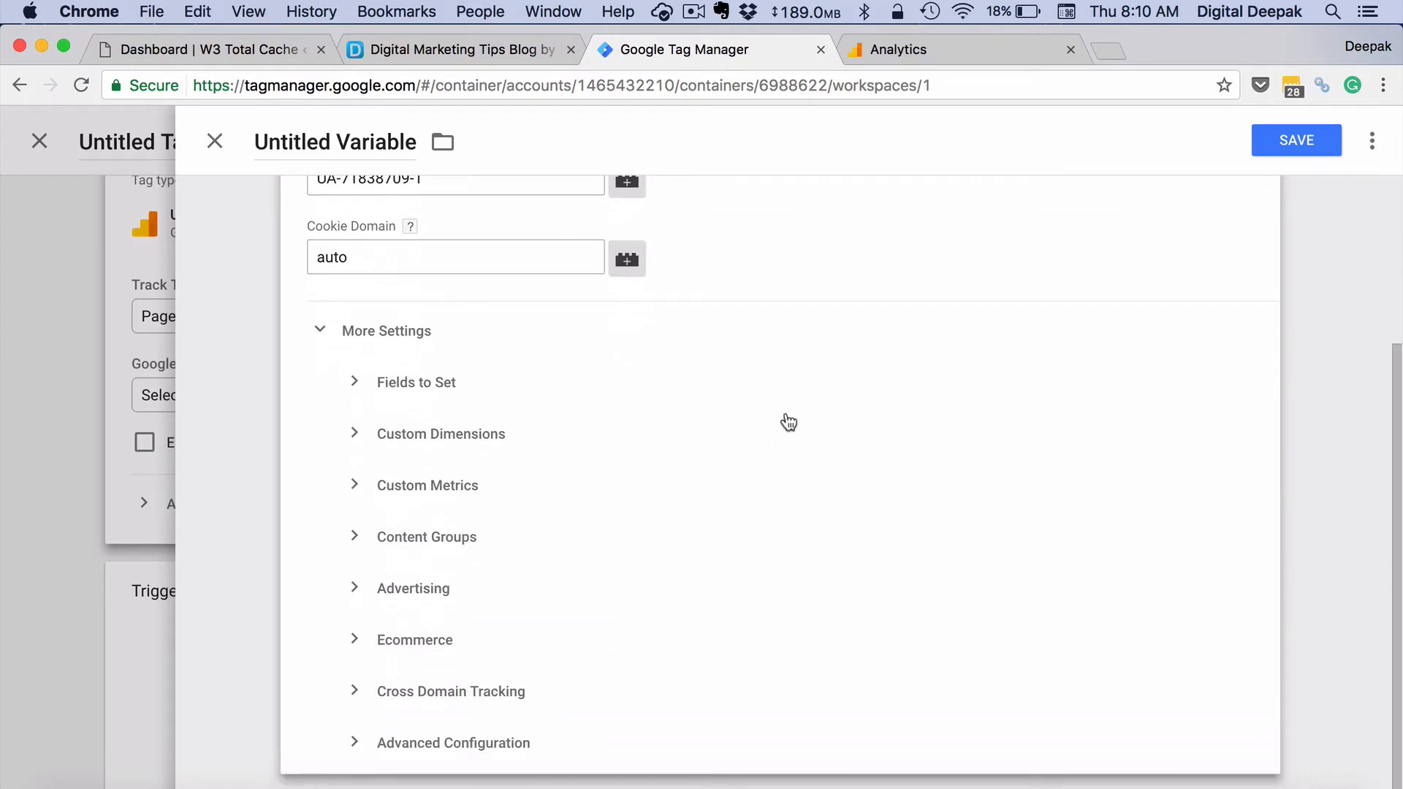
{"action": "scroll", "coordinate": [787, 419], "scroll_direction": "up", "scroll_amount": 3}
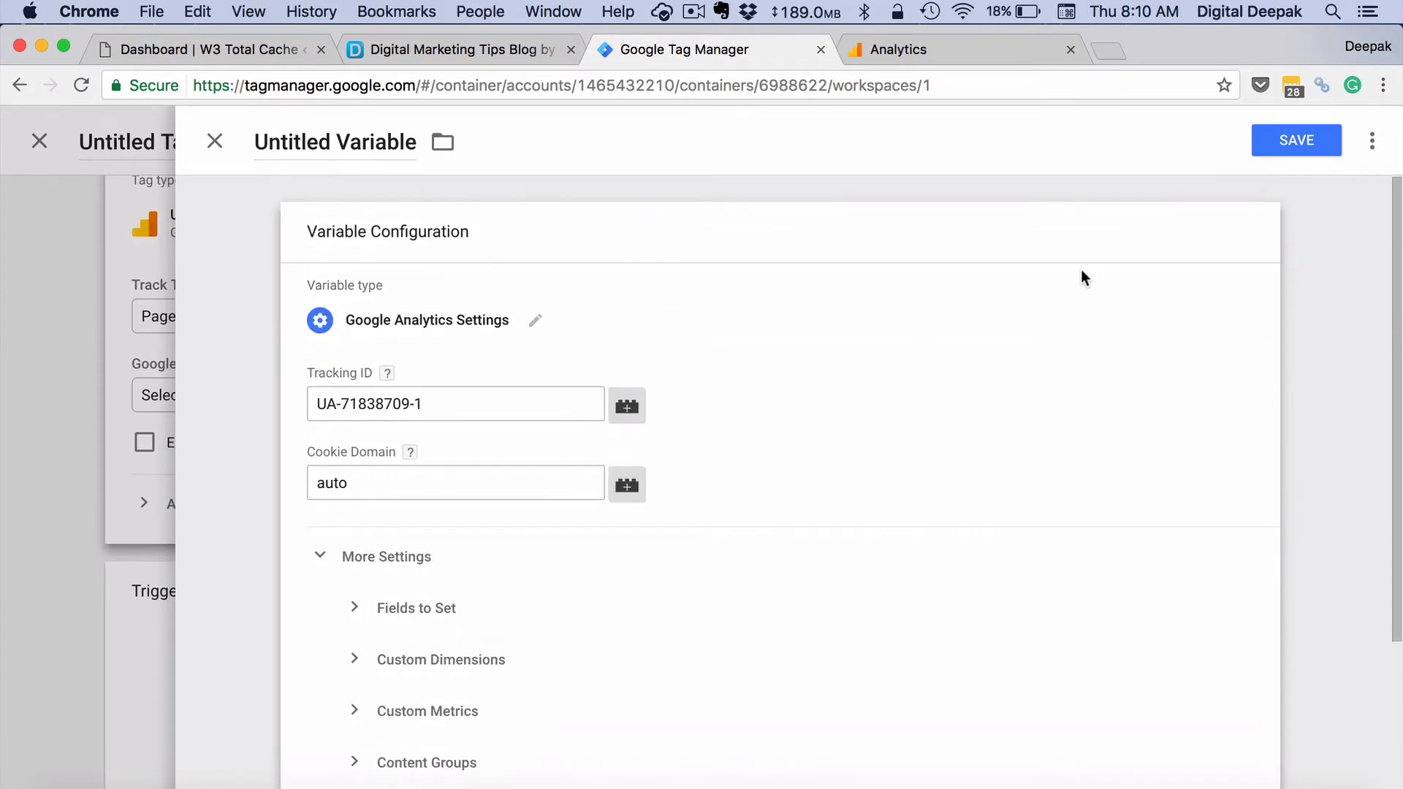
{"action": "left_click", "coordinate": [1295, 143]}
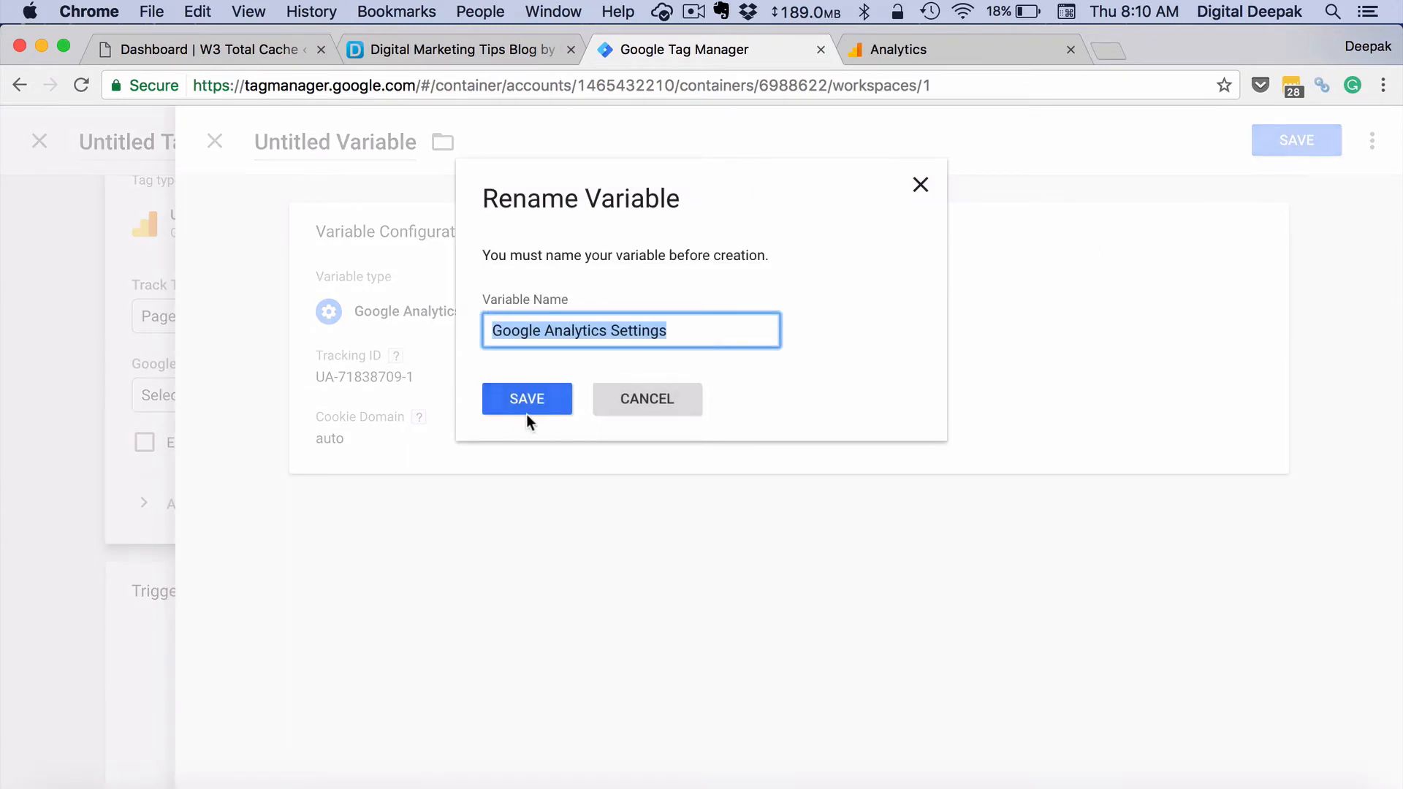
{"action": "left_click", "coordinate": [504, 404]}
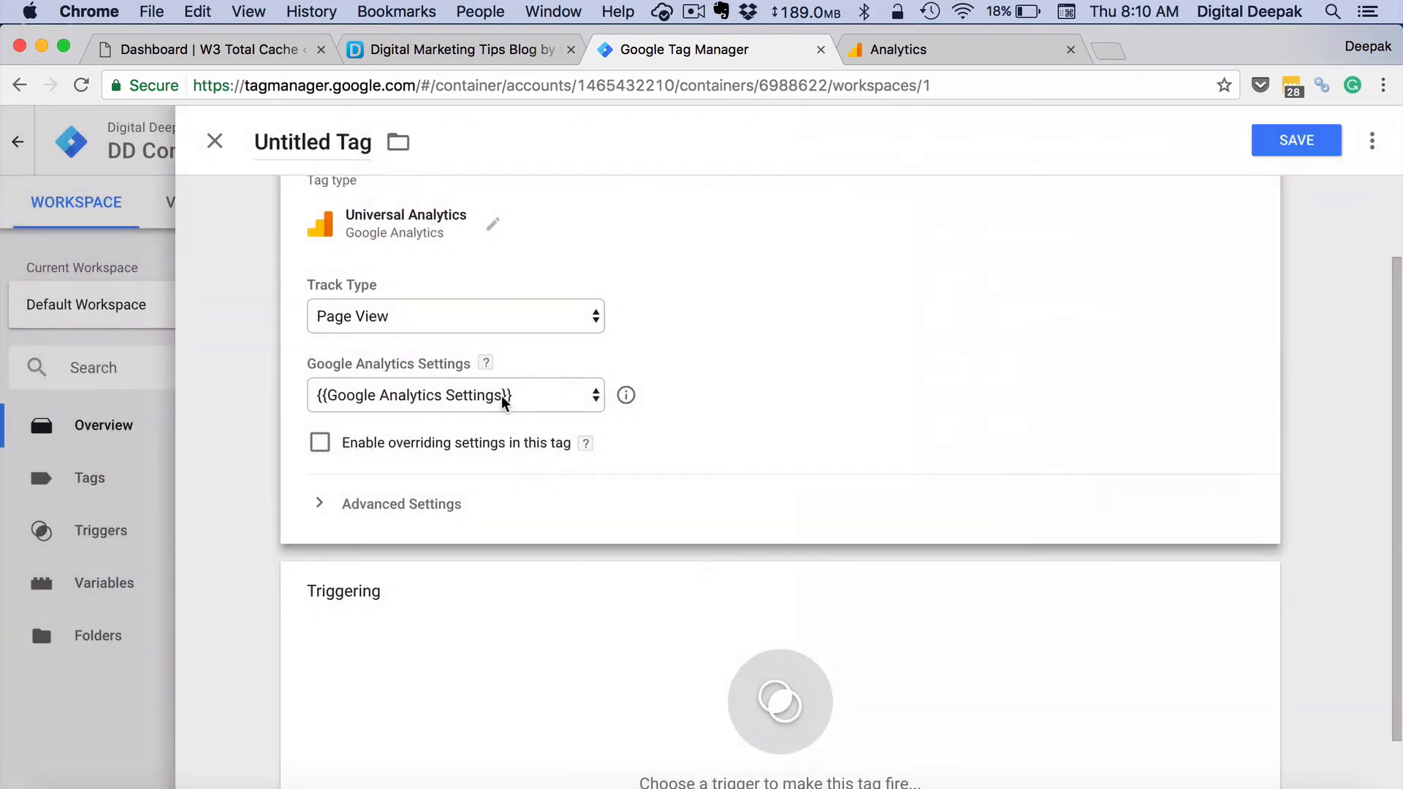
Set the tag to fire on the All Pages trigger
{"action": "left_click", "coordinate": [502, 618]}
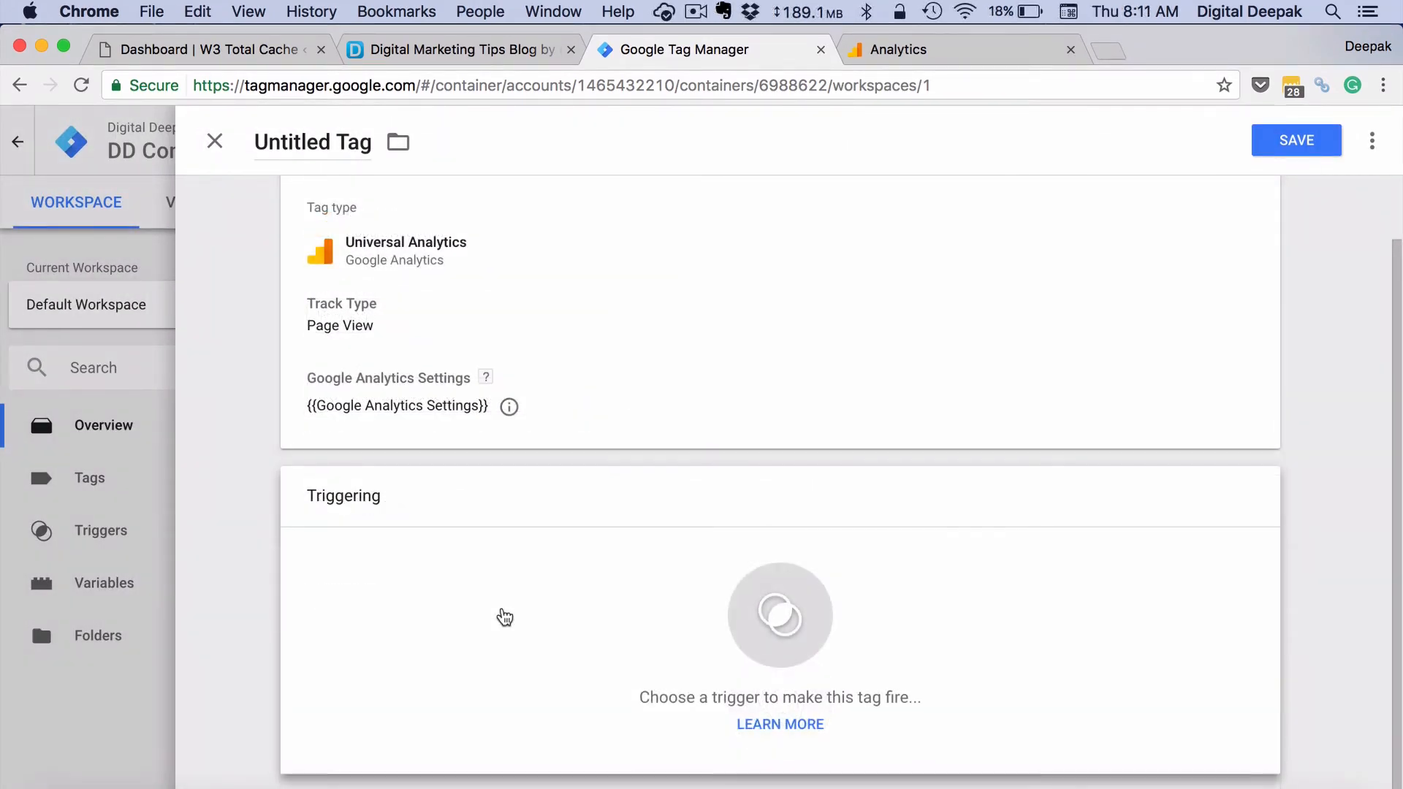
{"action": "left_click", "coordinate": [753, 627]}
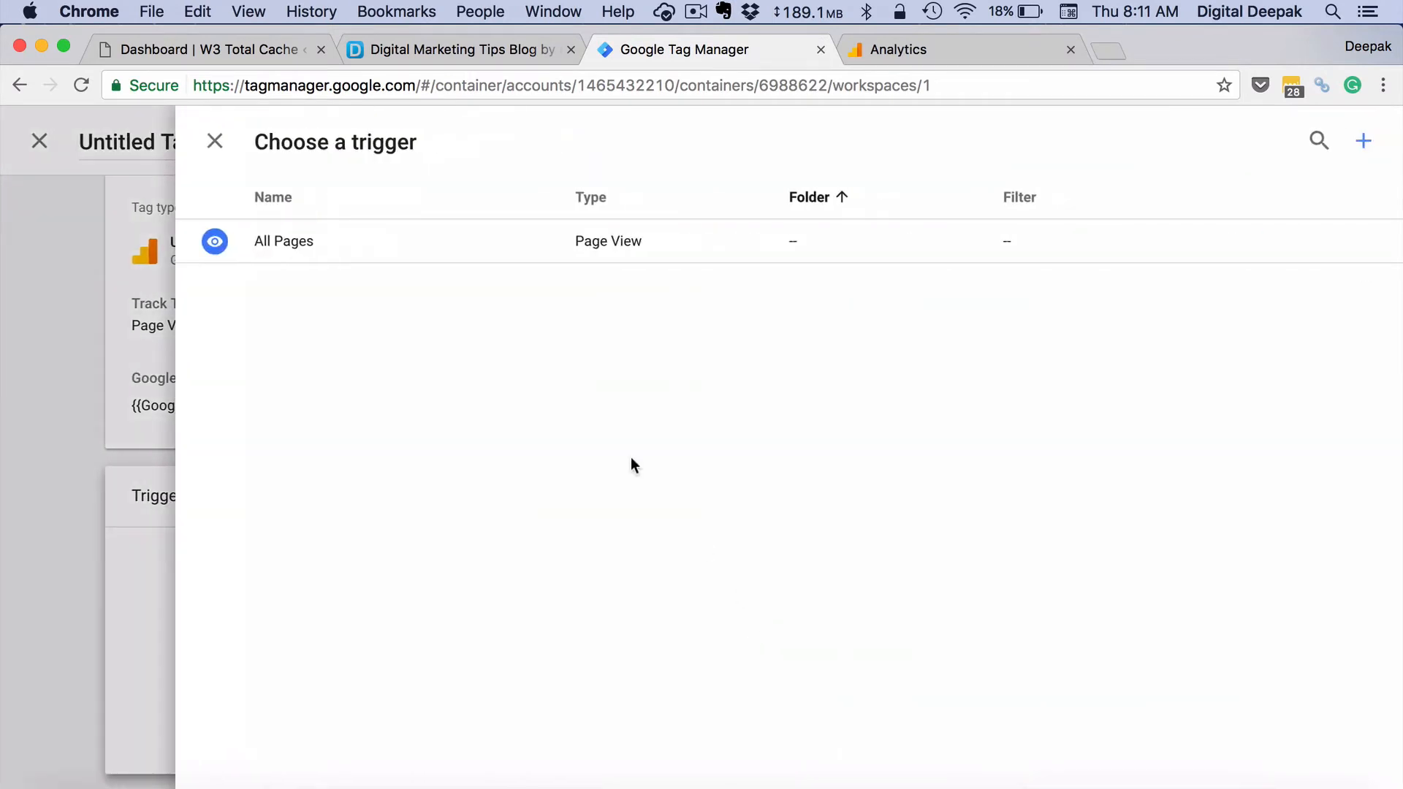
{"action": "left_click", "coordinate": [266, 261]}
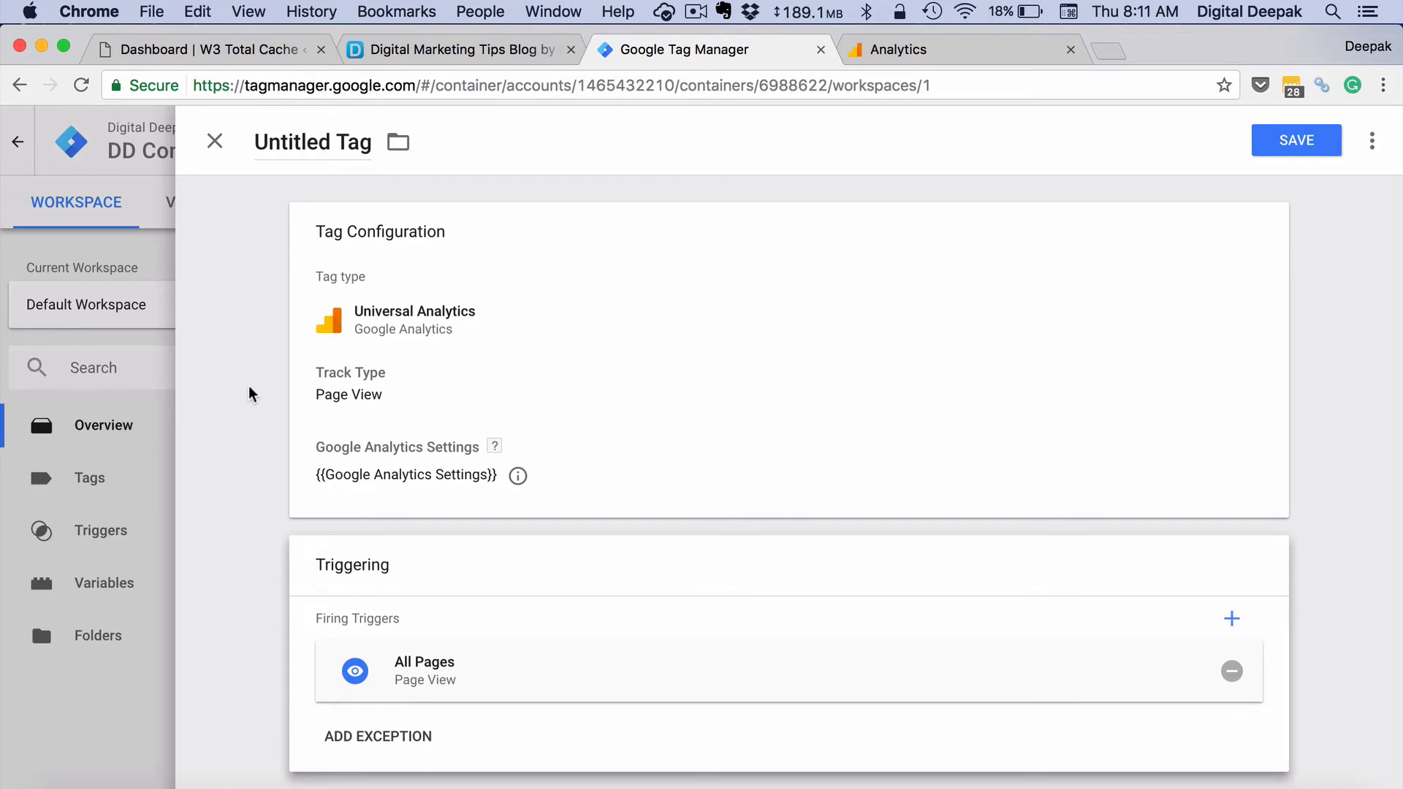
Rename the tag as GA Tag and save it
{"action": "left_click", "coordinate": [326, 128]}
{"action": "triple_click", "coordinate": [326, 128]}
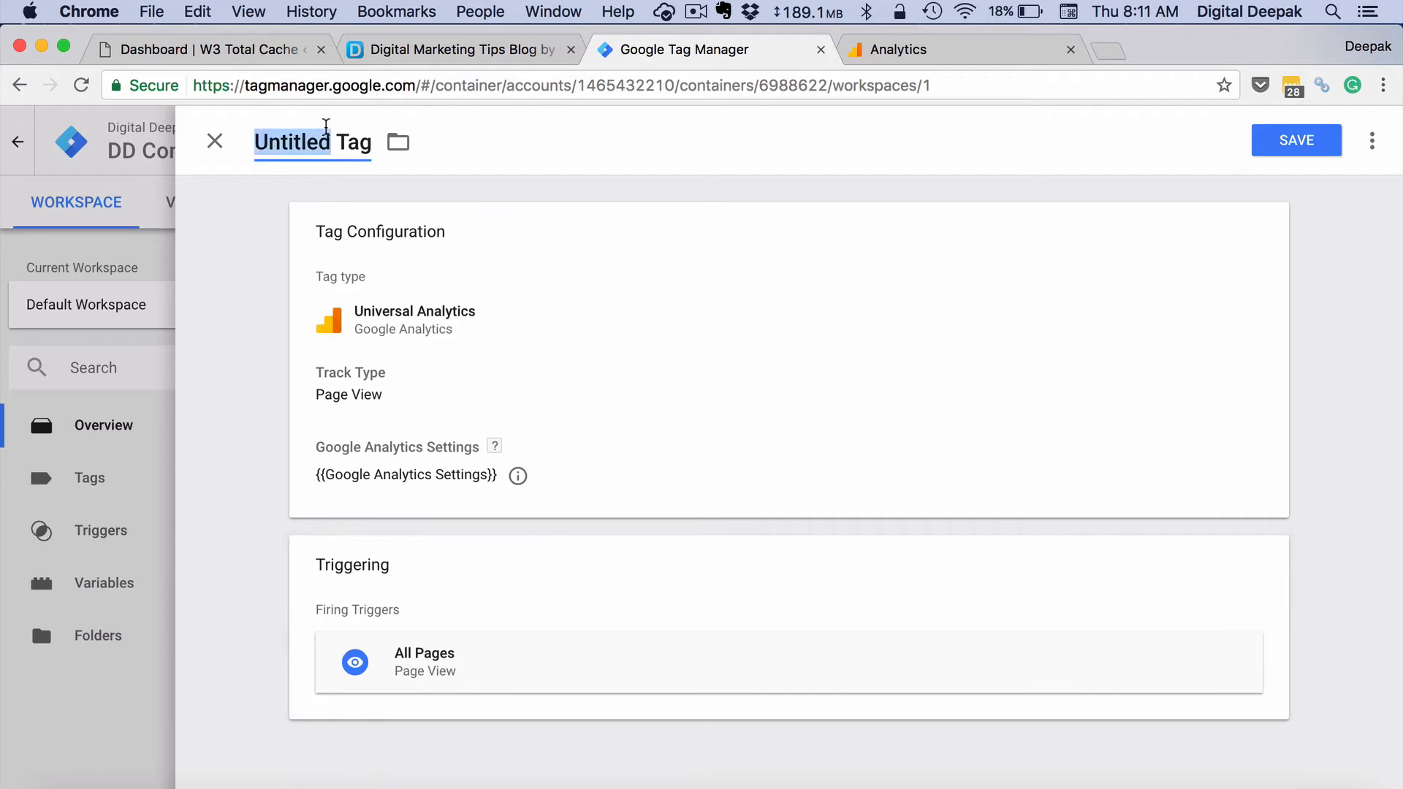
{"action": "type", "text": "GA Tag"}
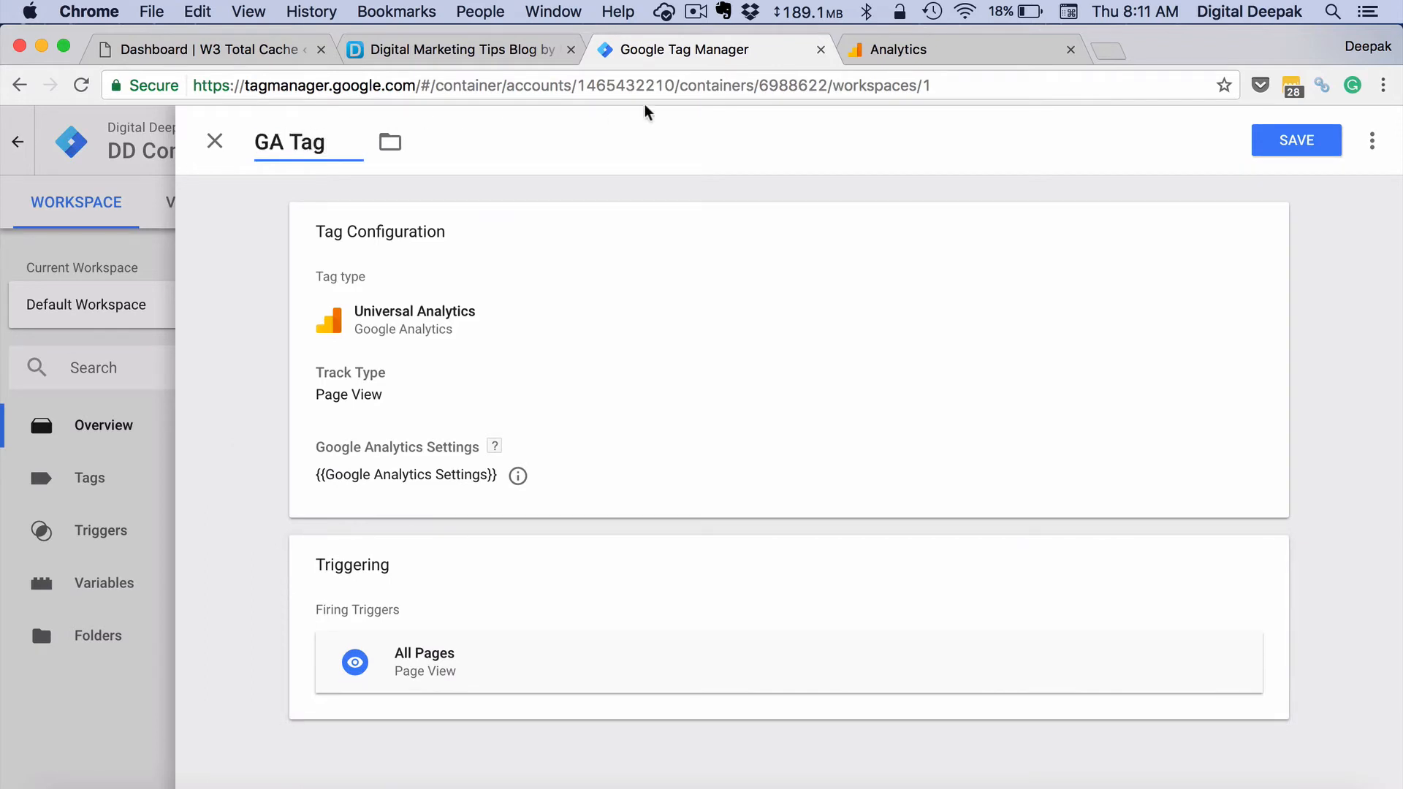
{"action": "left_click", "coordinate": [1284, 145]}
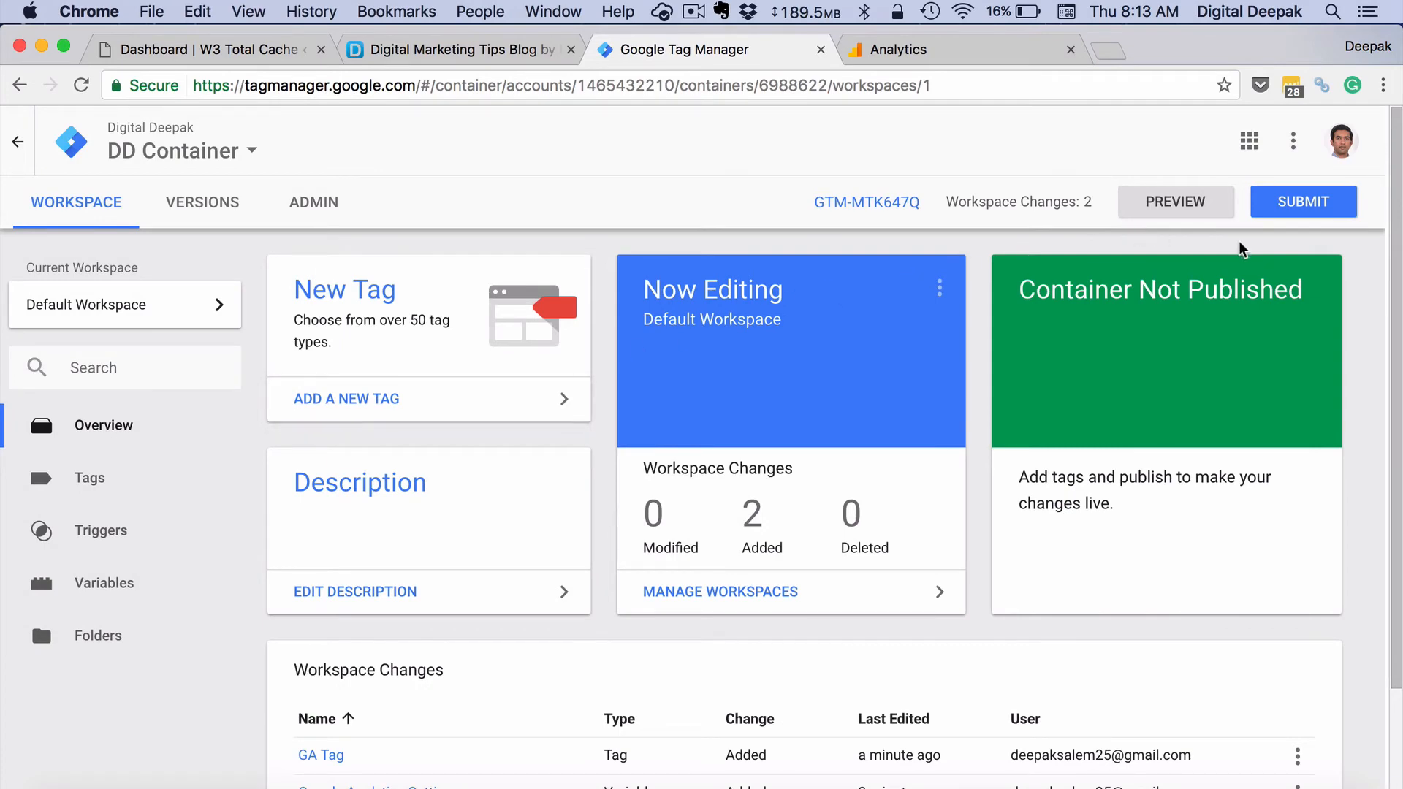
Submit the workspace changes and publish them to the Live environment as a version named Digital Deepak V1
{"action": "left_click", "coordinate": [1314, 208]}
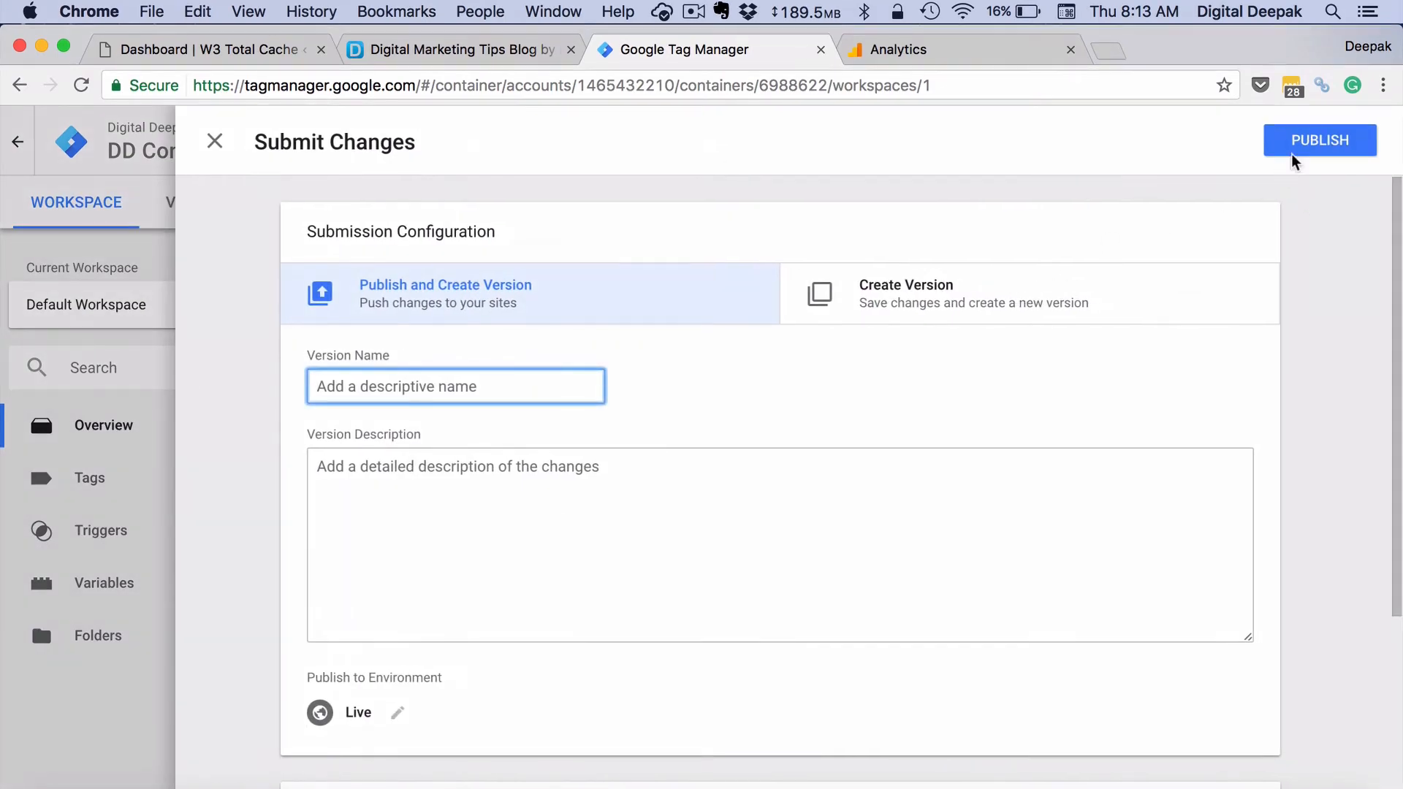
{"action": "left_click", "coordinate": [1321, 141]}
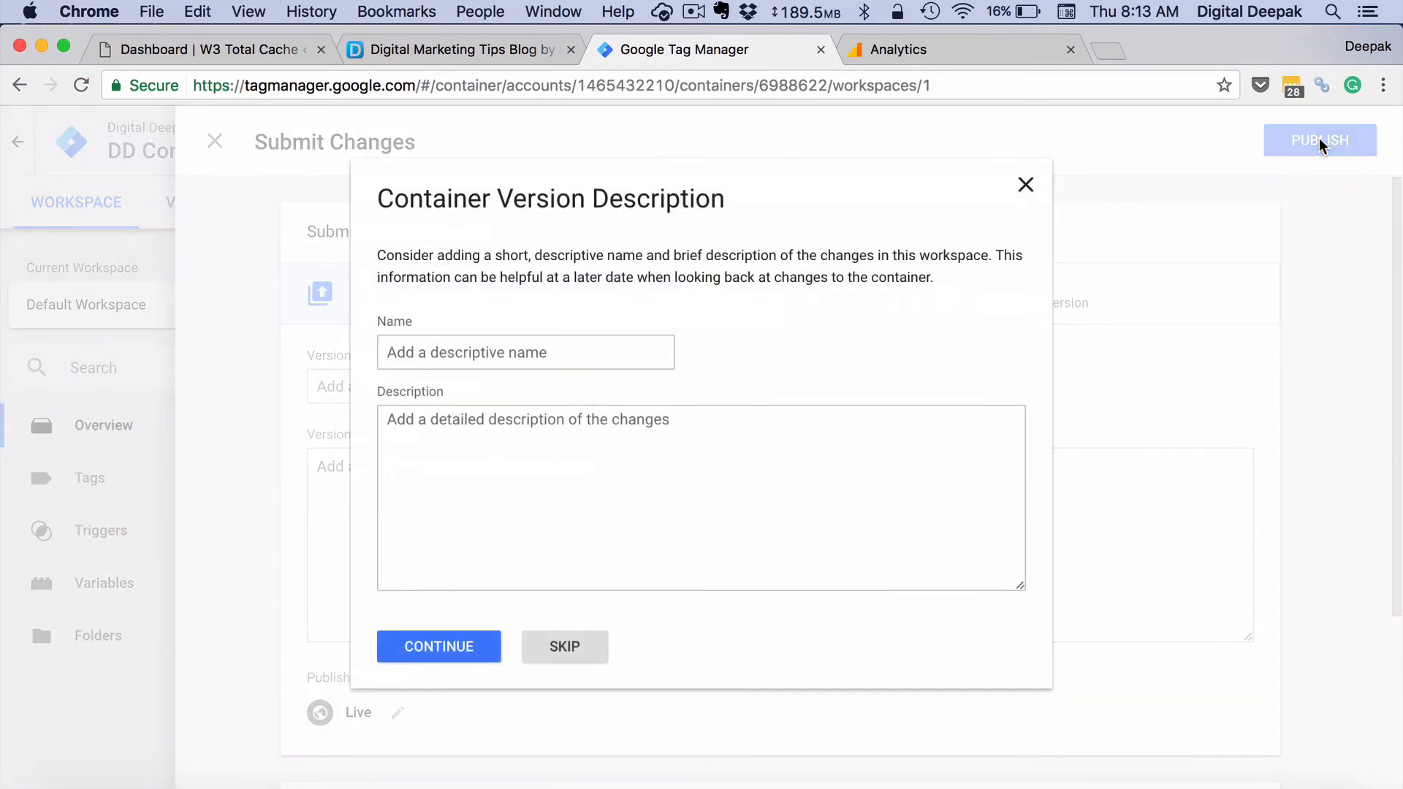
{"action": "left_click", "coordinate": [590, 337]}
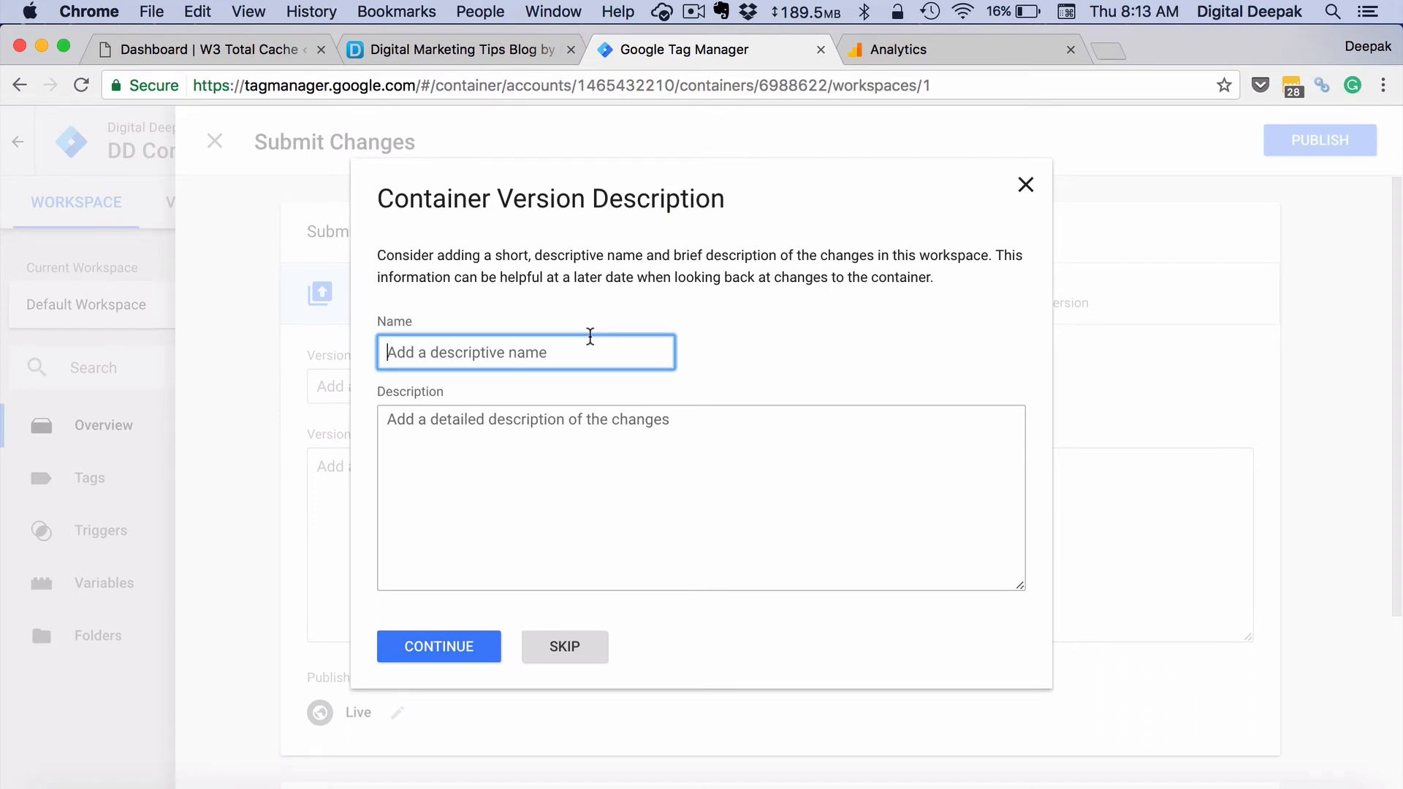
{"action": "type", "text": "Digital Dee"}
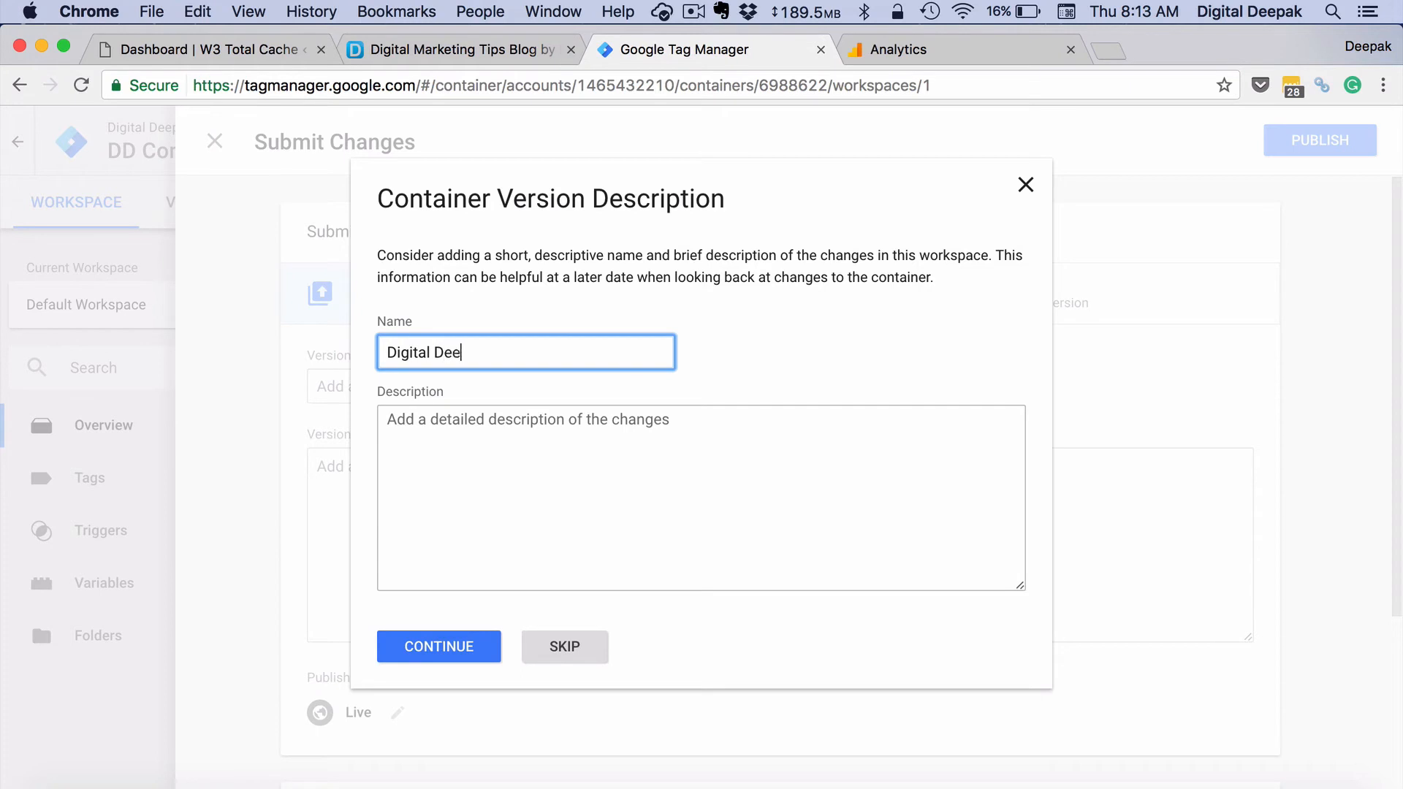
{"action": "type", "text": "pak V1"}
{"action": "left_click", "coordinate": [470, 651]}
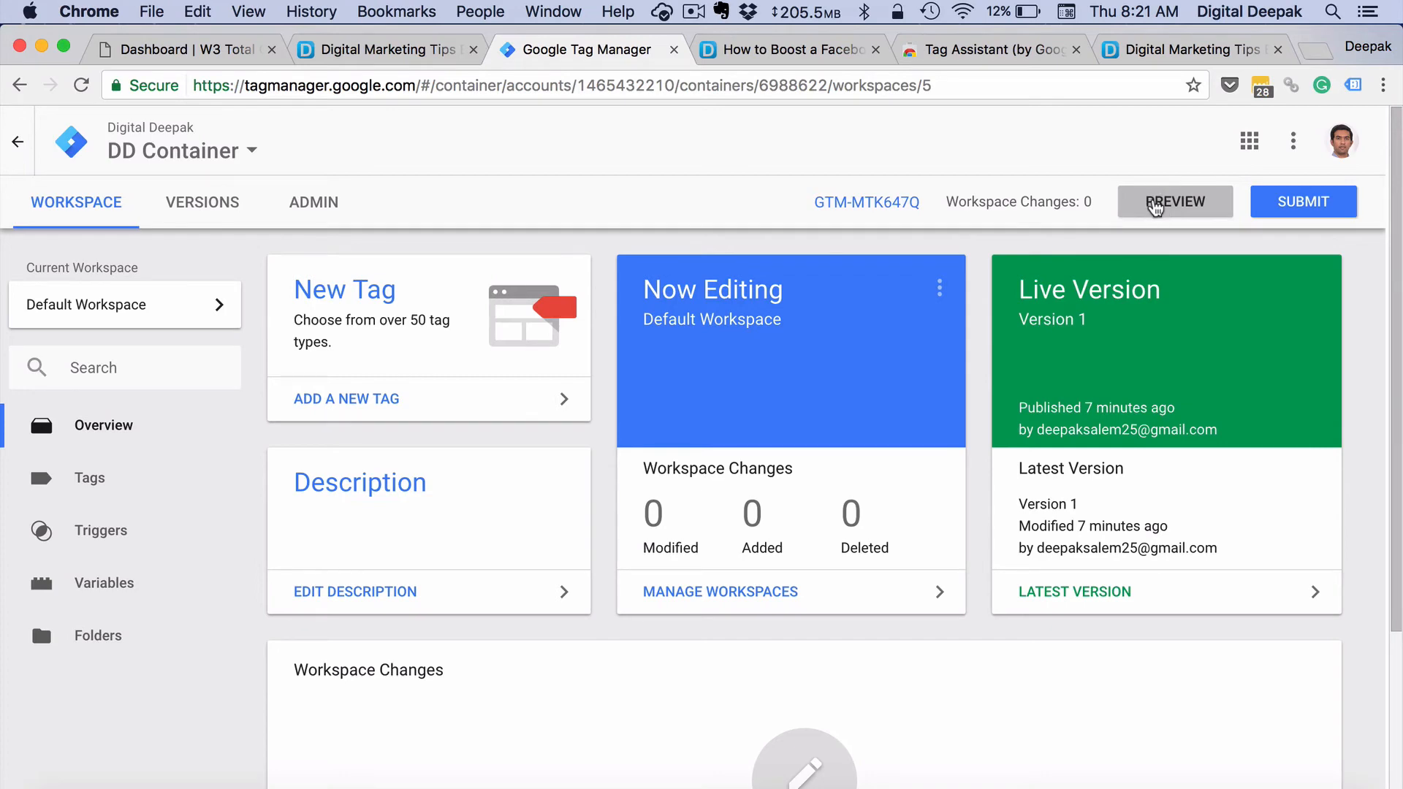
On the digitaldeepak.com homepage, enable Google Tag Assistant and start recording the tags that fire
{"action": "left_click", "coordinate": [978, 49]}
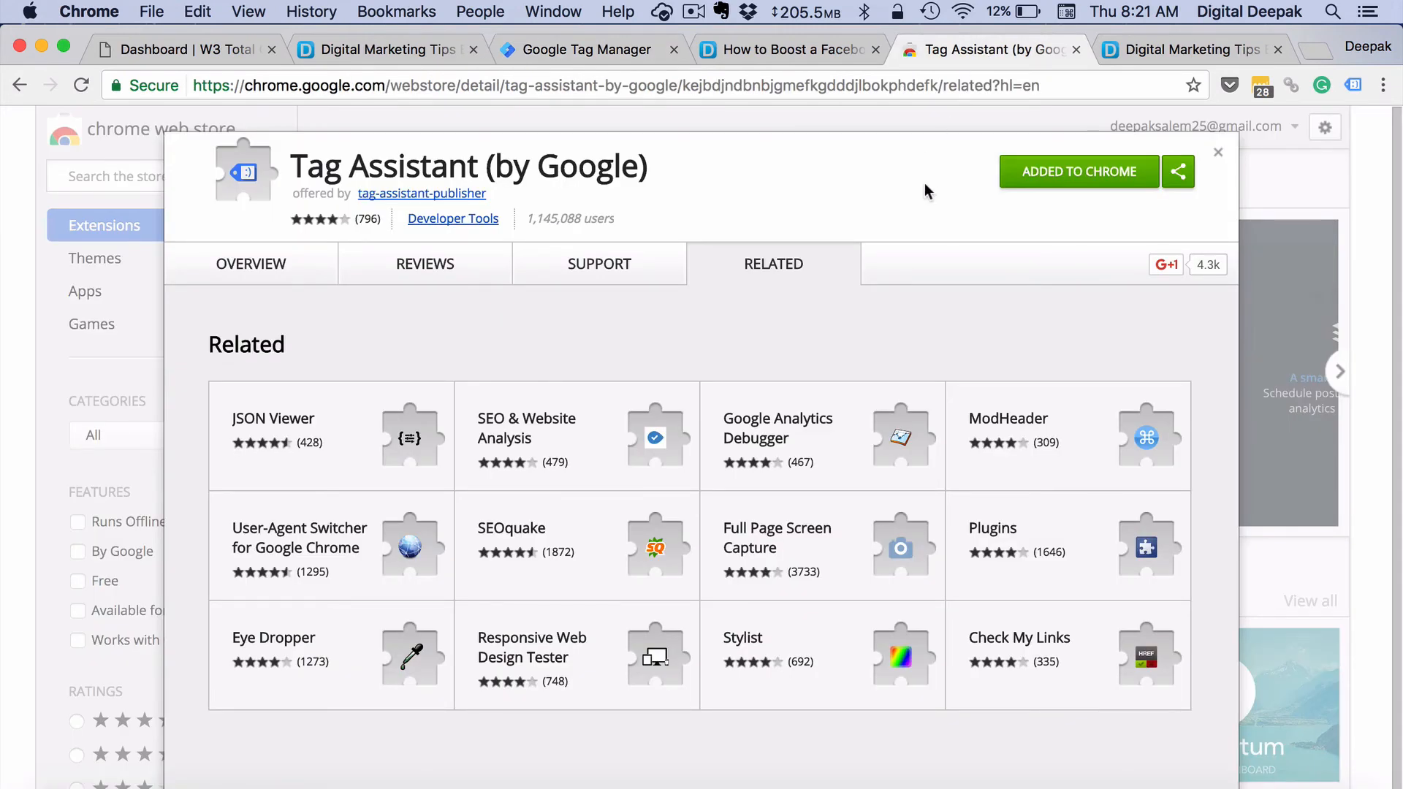
{"action": "left_click", "coordinate": [1144, 47]}
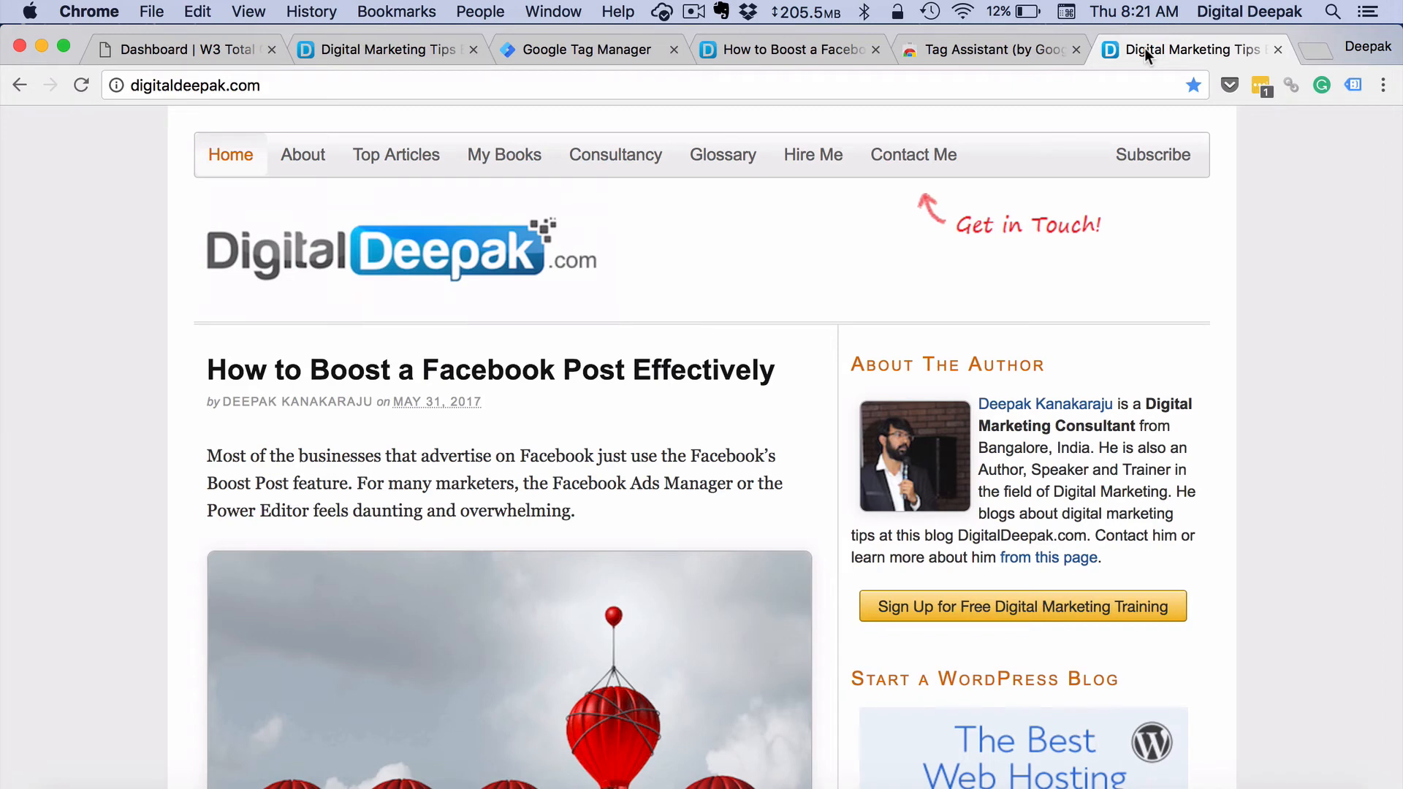
{"action": "left_click", "coordinate": [1353, 86]}
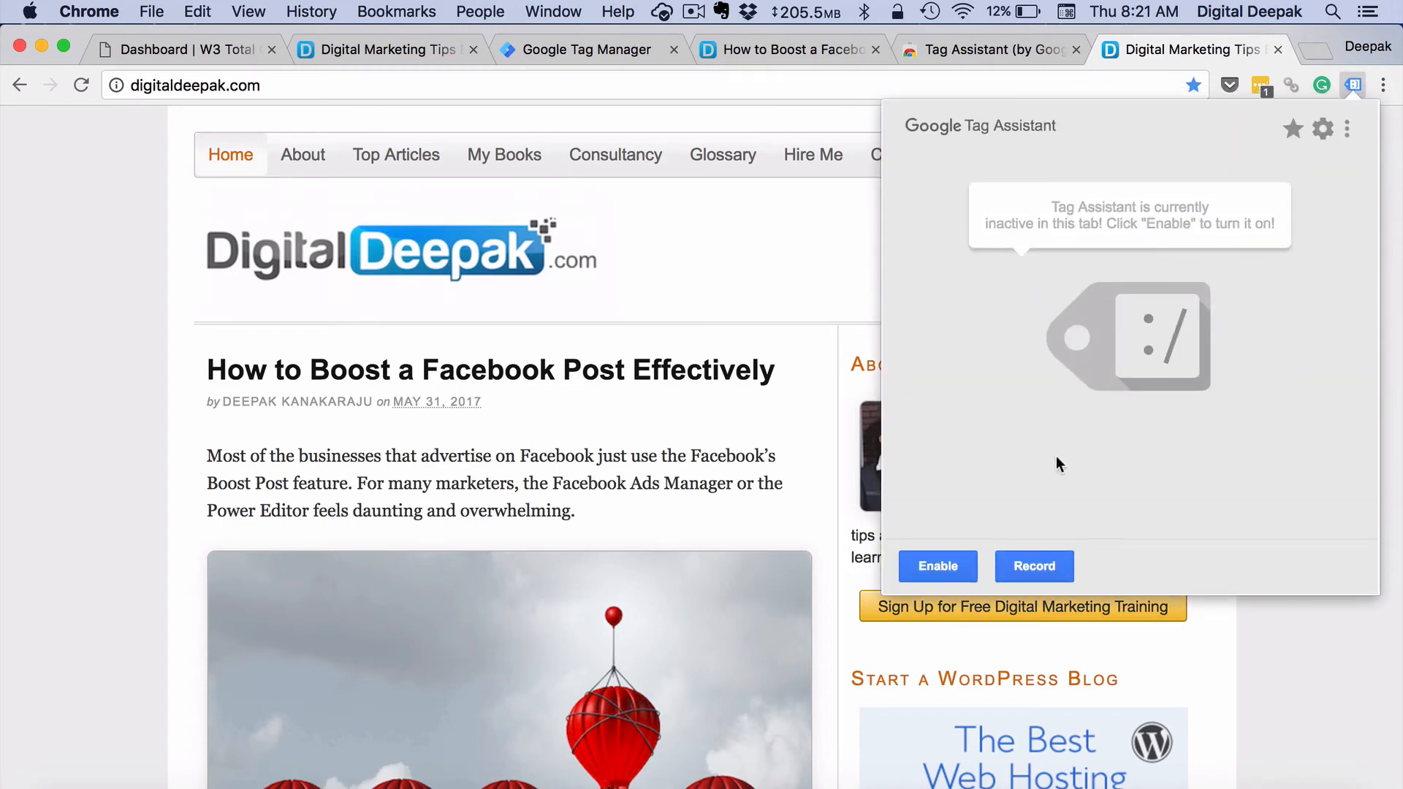
{"action": "left_click", "coordinate": [931, 567]}
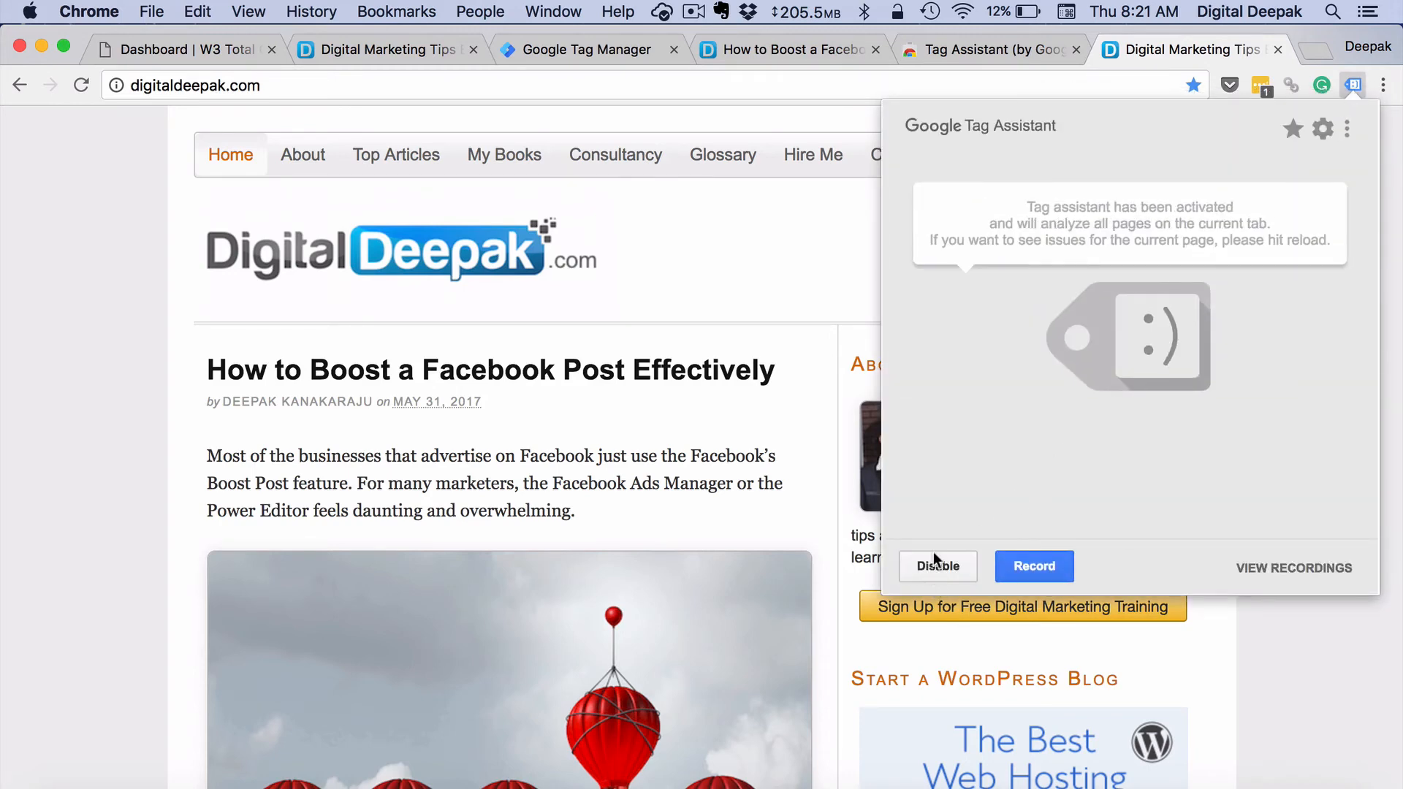
{"action": "left_click", "coordinate": [1023, 566]}
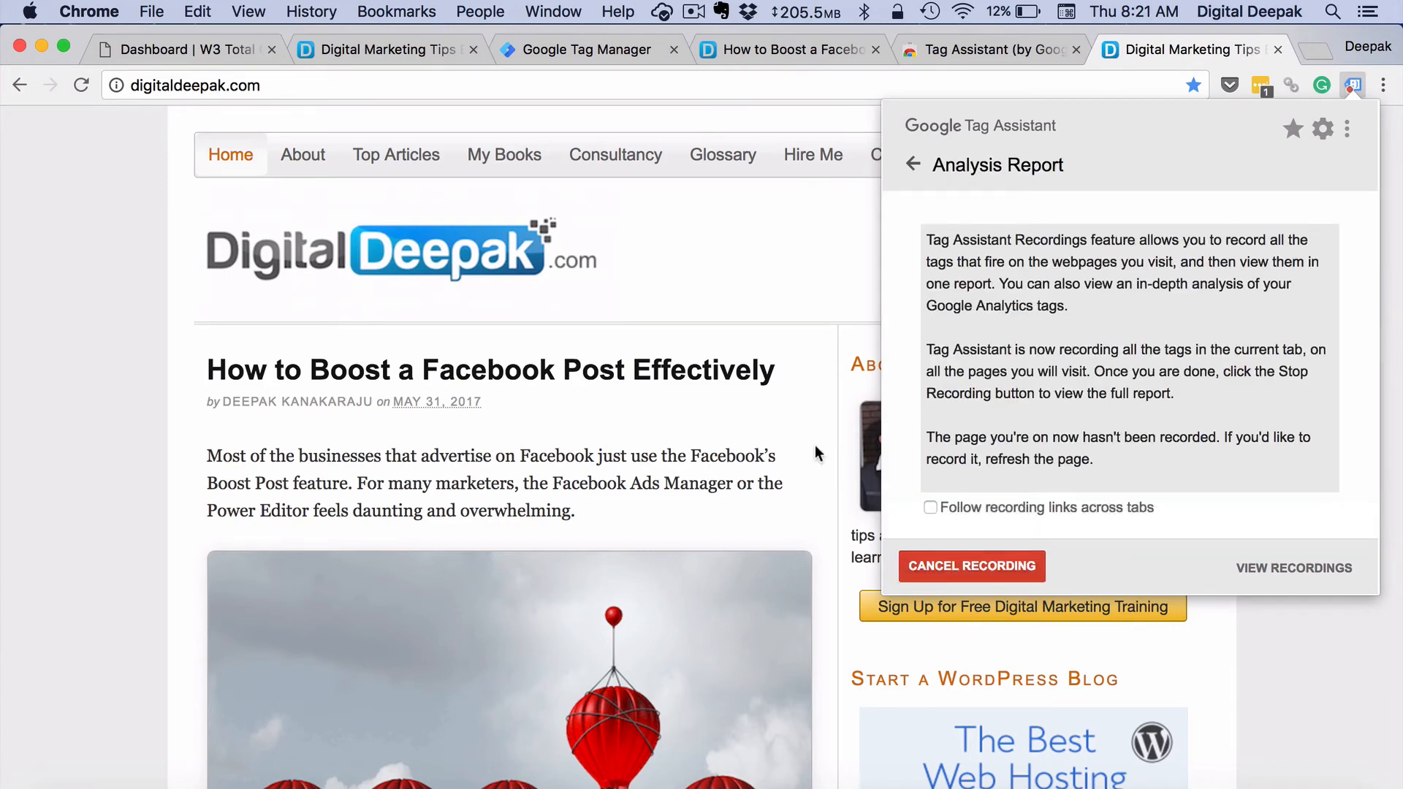
Reload the homepage and examine the Google Analytics tag's metadata and optimization suggestion in Tag Assistant's analysis
{"action": "left_click", "coordinate": [82, 95]}
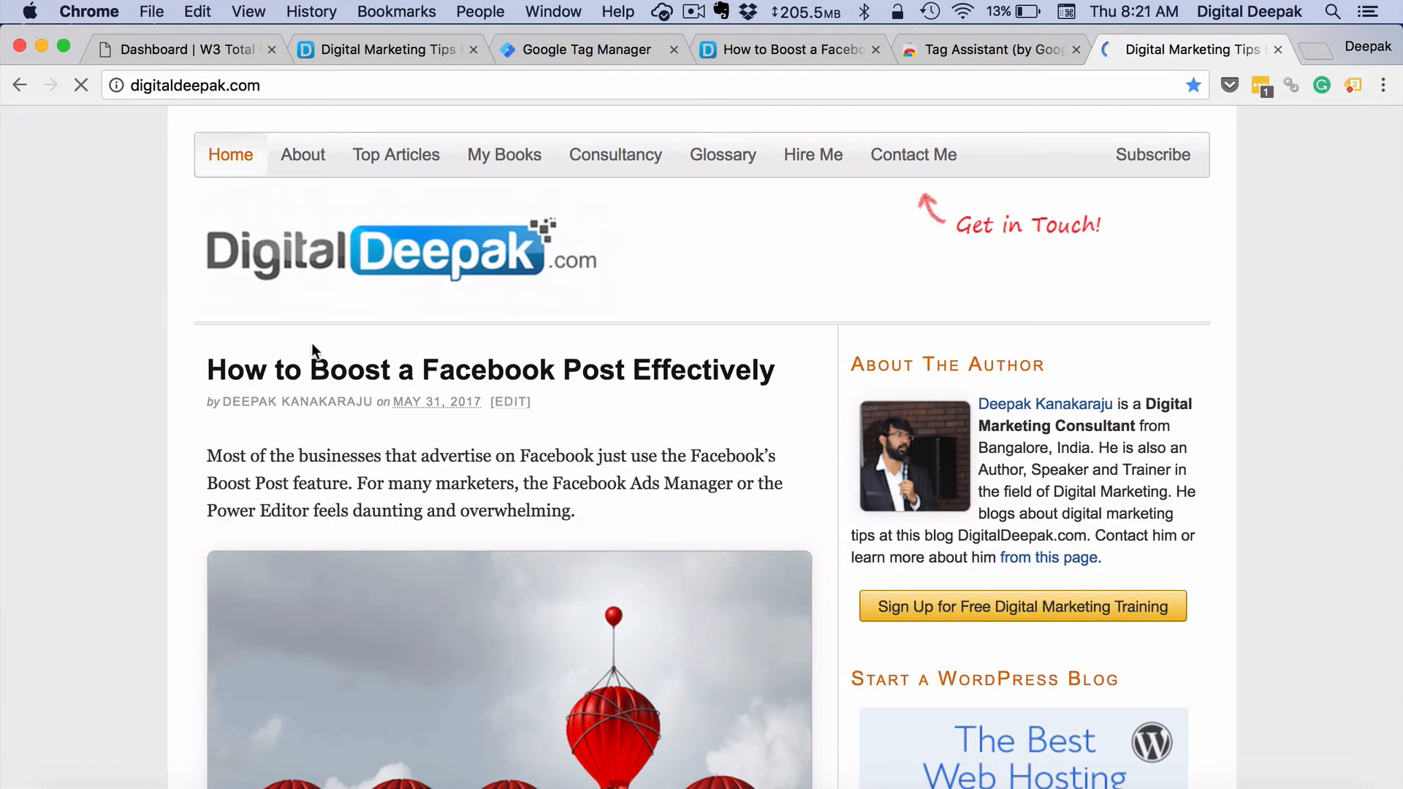
{"action": "left_click", "coordinate": [1356, 86]}
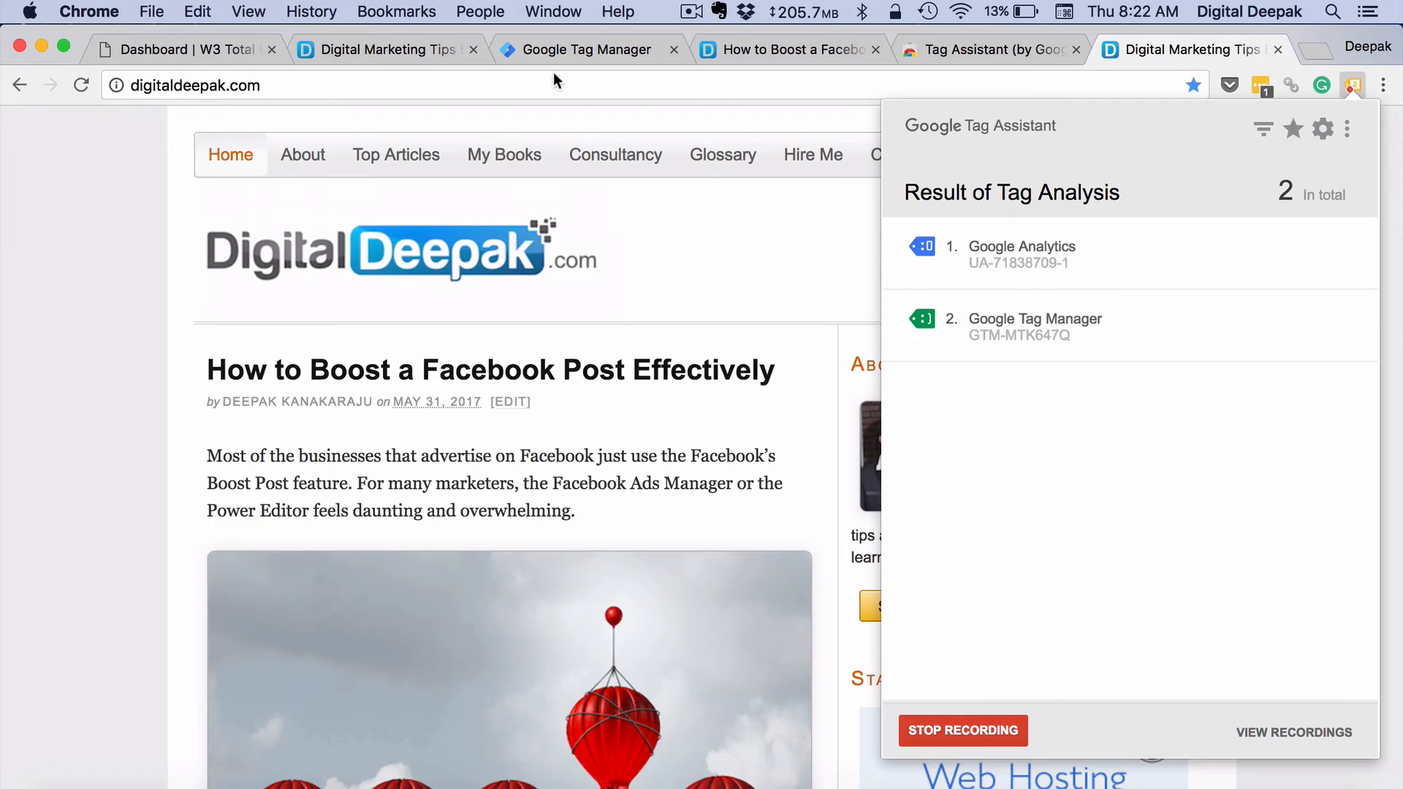
{"action": "left_click", "coordinate": [532, 55]}
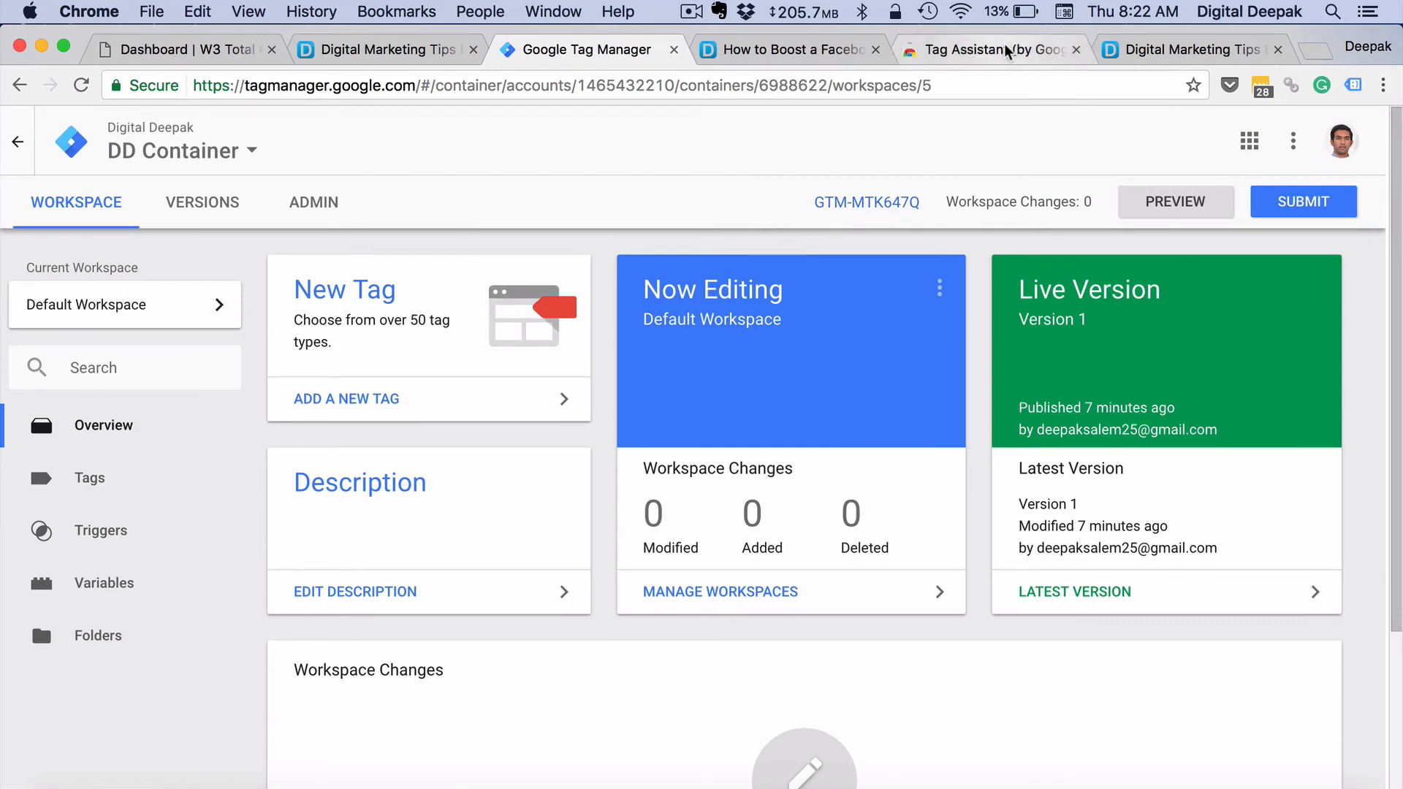
{"action": "left_click", "coordinate": [1177, 49]}
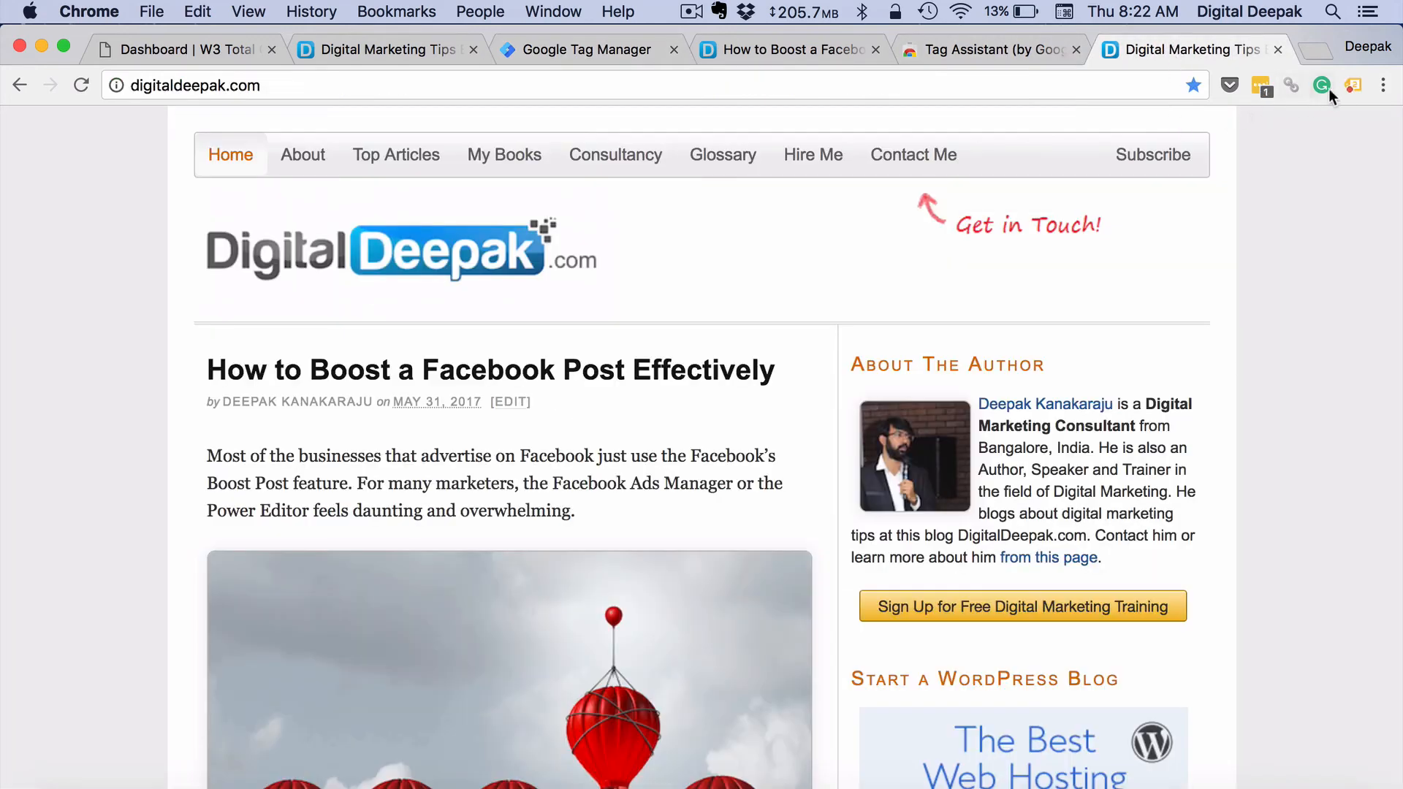
{"action": "left_click", "coordinate": [1351, 87]}
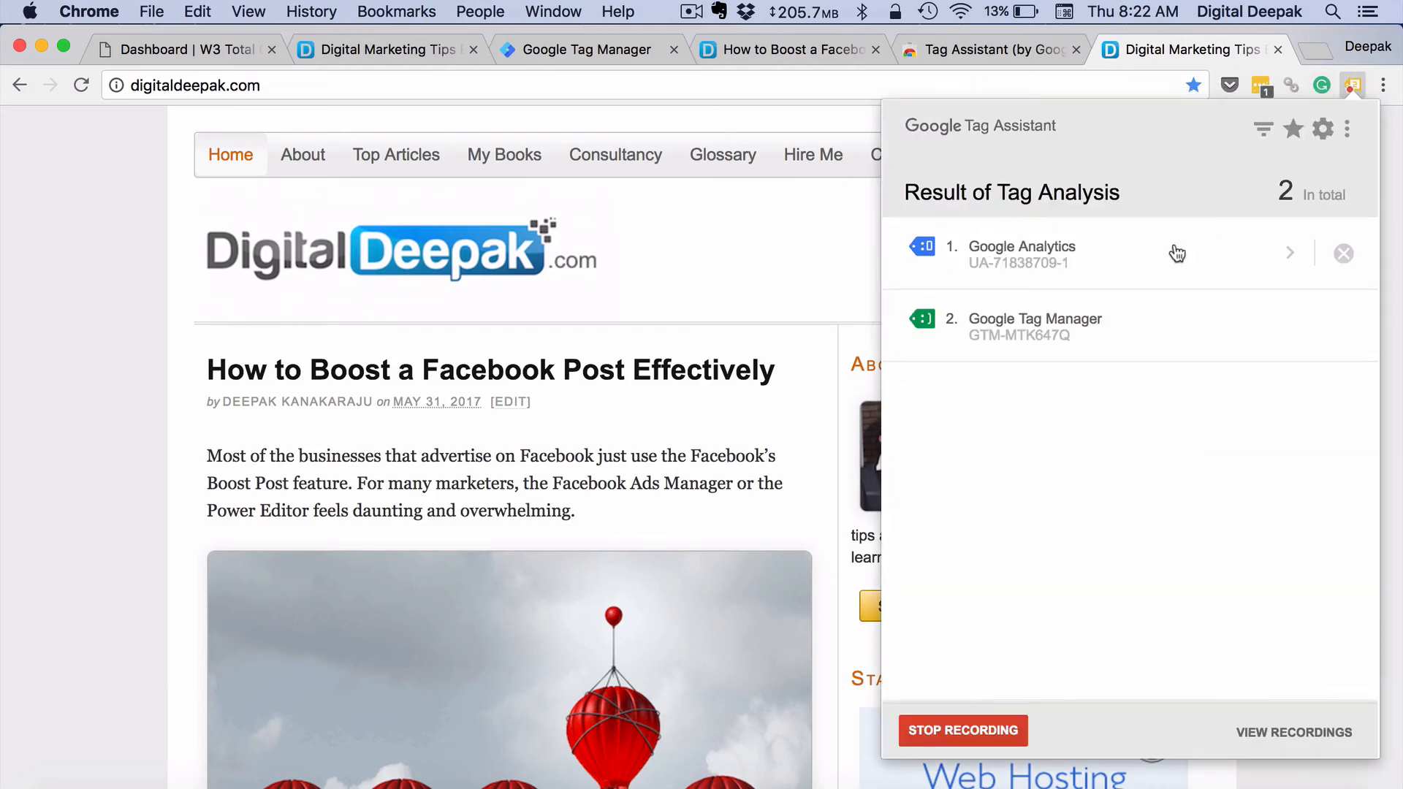
{"action": "left_click", "coordinate": [1032, 261]}
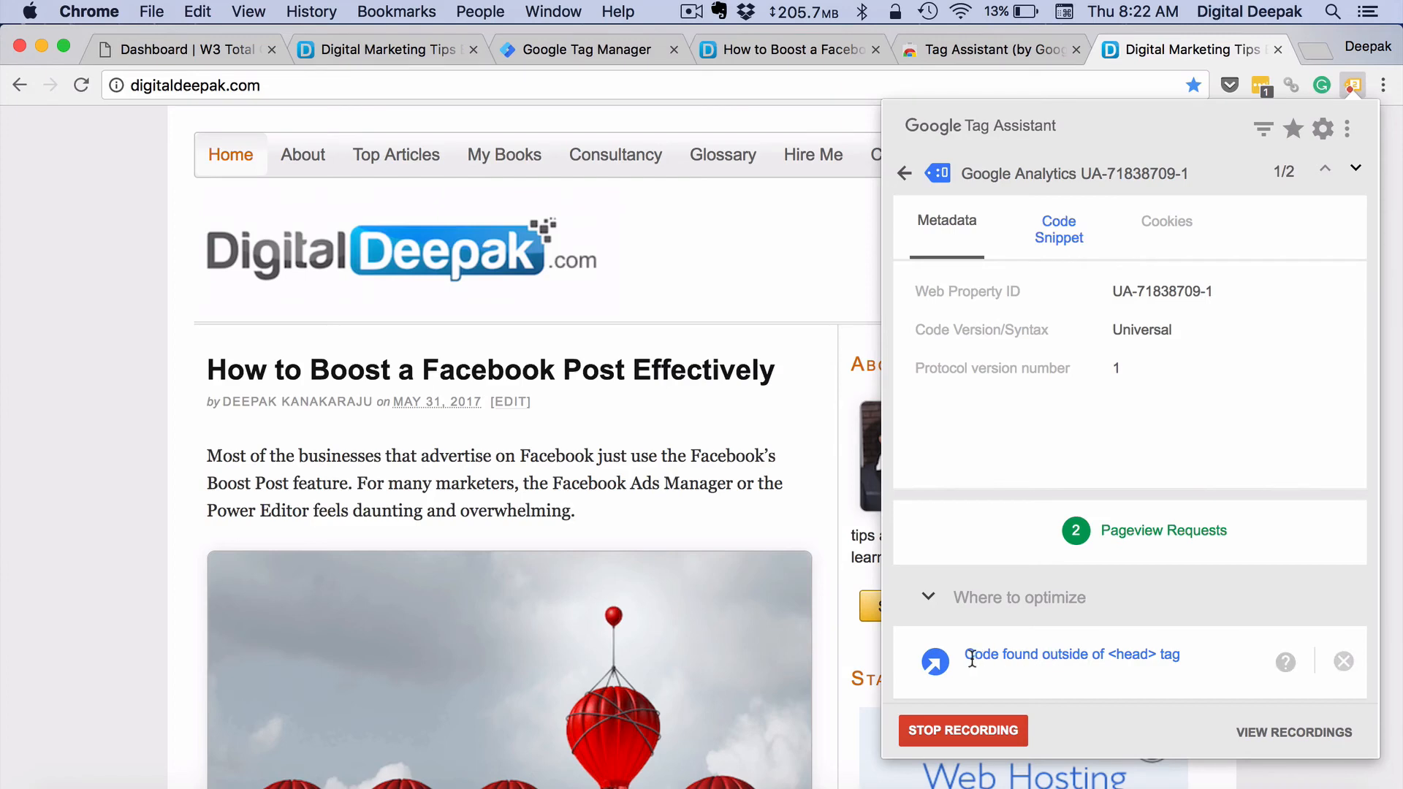
{"action": "left_click_drag", "start_coordinate": [966, 657], "coordinate": [1197, 653]}
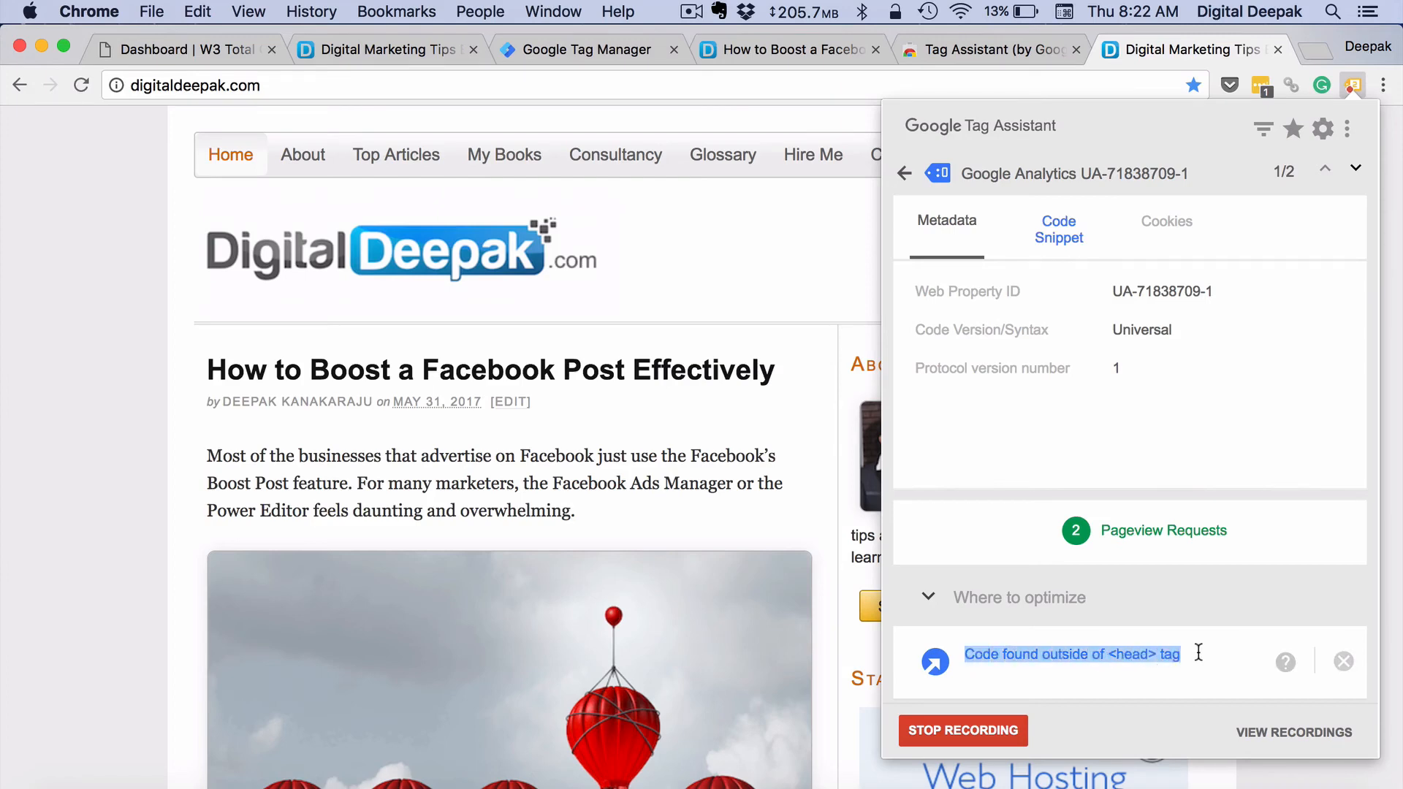